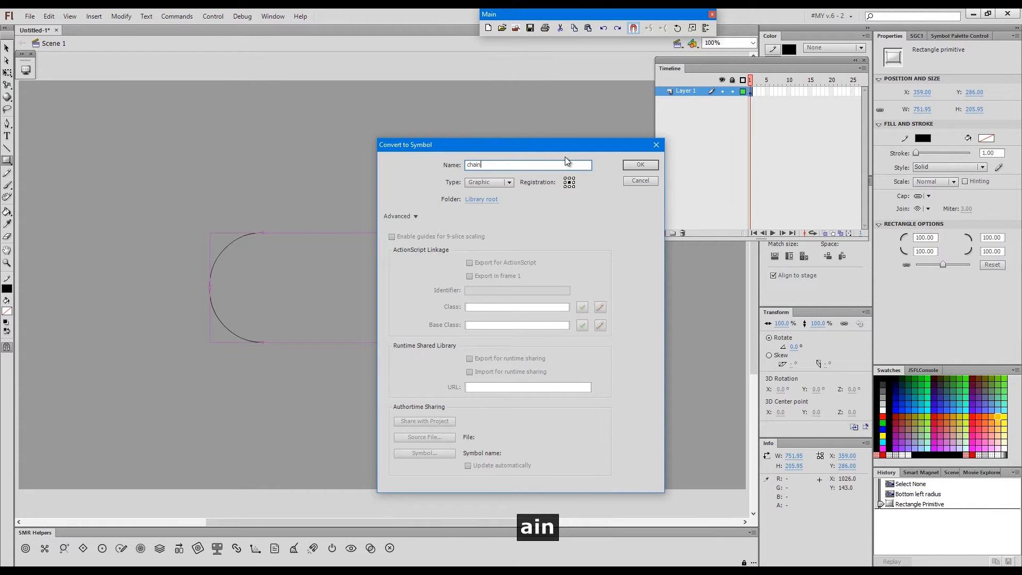
Convert the rounded rectangle to a graphic symbol named "chain container" and break the outline apart inside the symbol.
type("container")
key("Return")
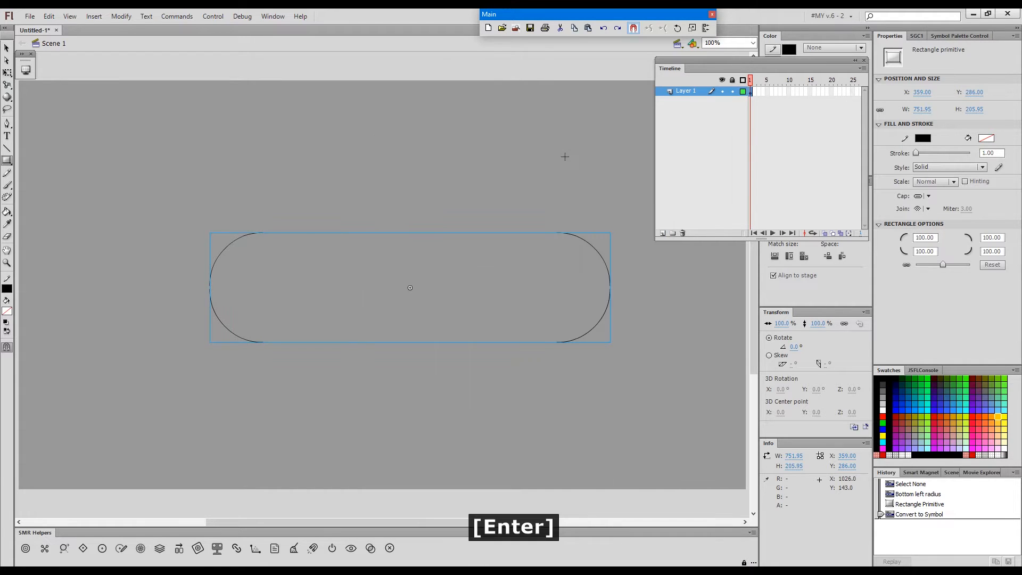
key("F2")
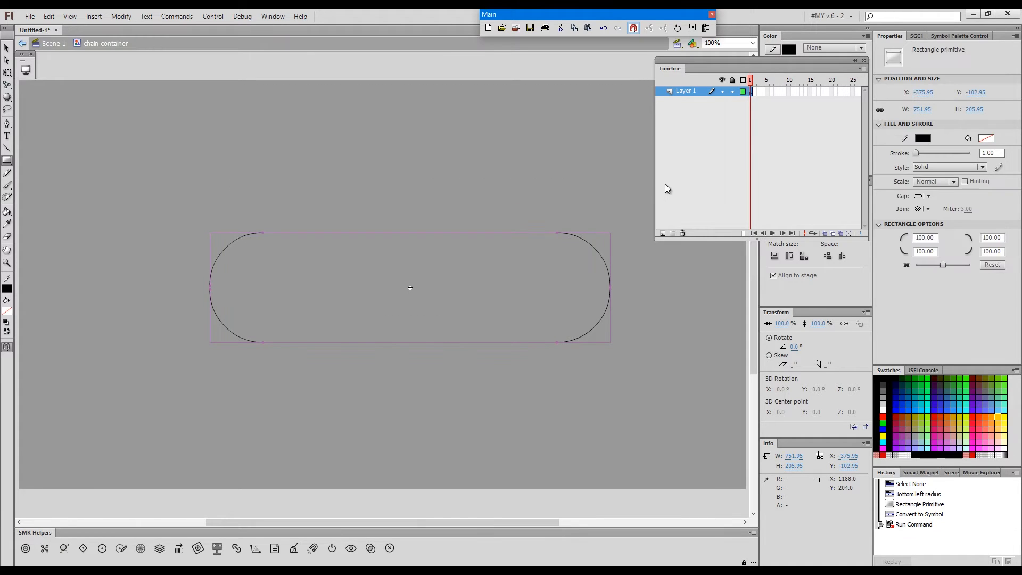
key("ctrl")
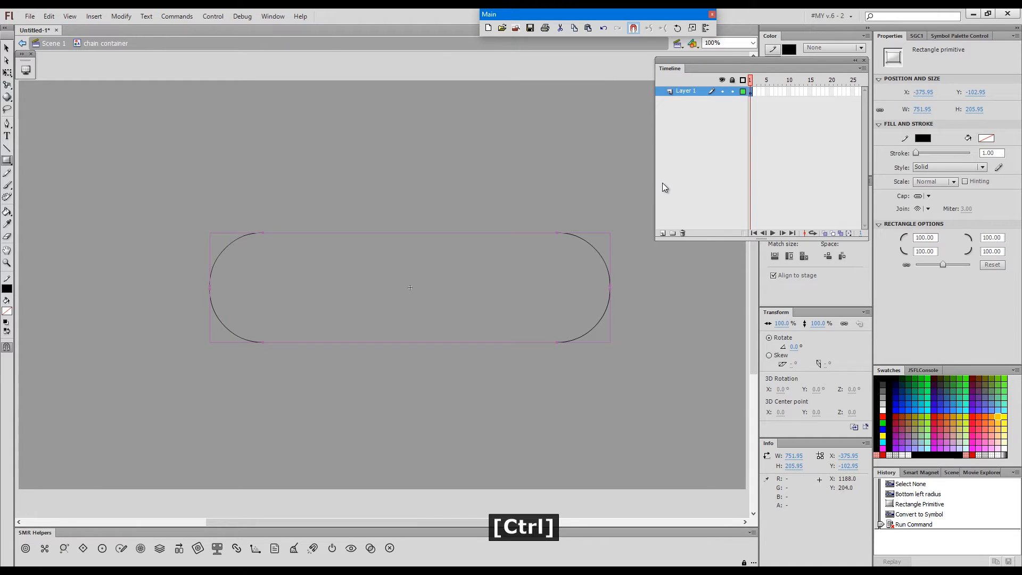
key("ctrl+b")
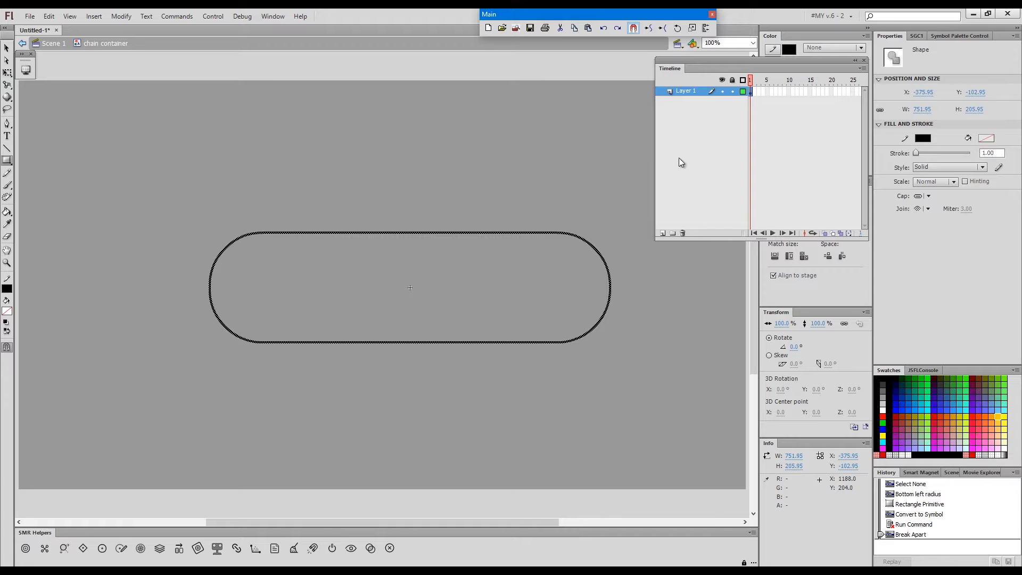
Add a layer beneath the outline layer, make the outline layer a locked guide, and extend both to frame 15.
left_click(662, 234)
left_click_drag(669, 92, 675, 116)
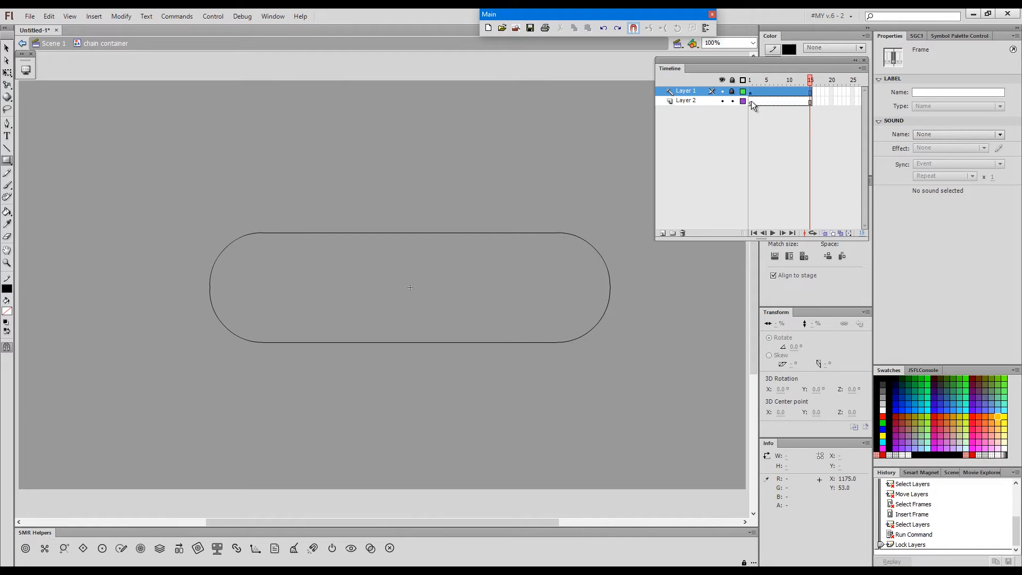
left_click(751, 101)
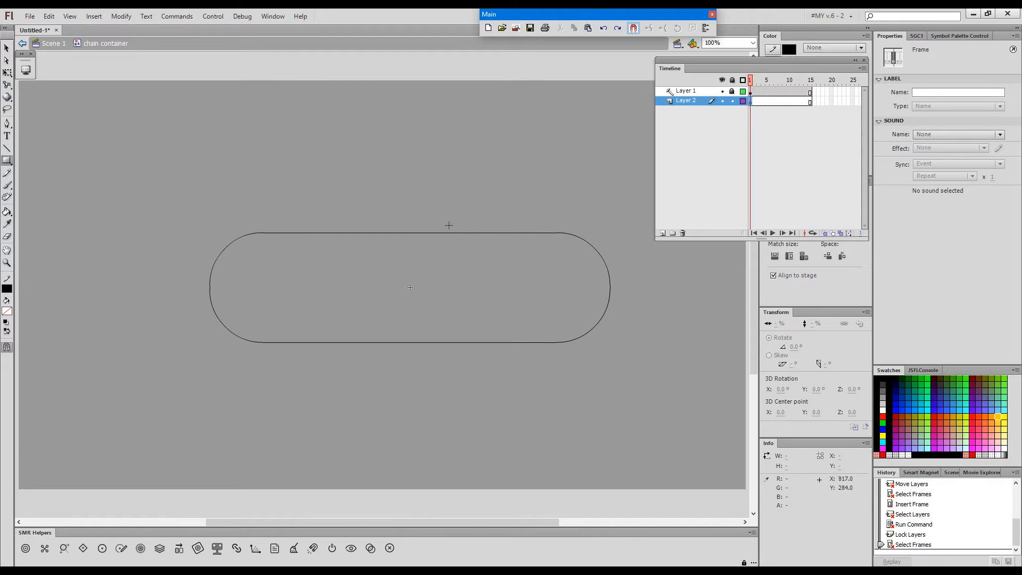
Draw a black strokeless rectangle above the outline's upper edge and distort it into a trapezoid about 32 by 9.7 px.
key("ctrl+space")
left_click_drag(393, 213, 474, 285)
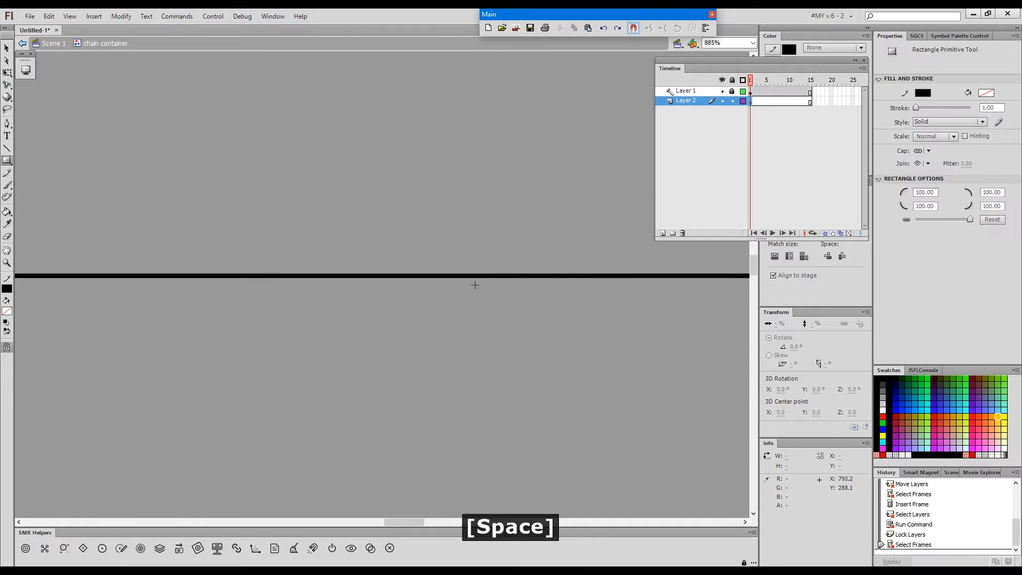
left_click(7, 332)
key("r")
left_click_drag(331, 211, 463, 256)
key("q")
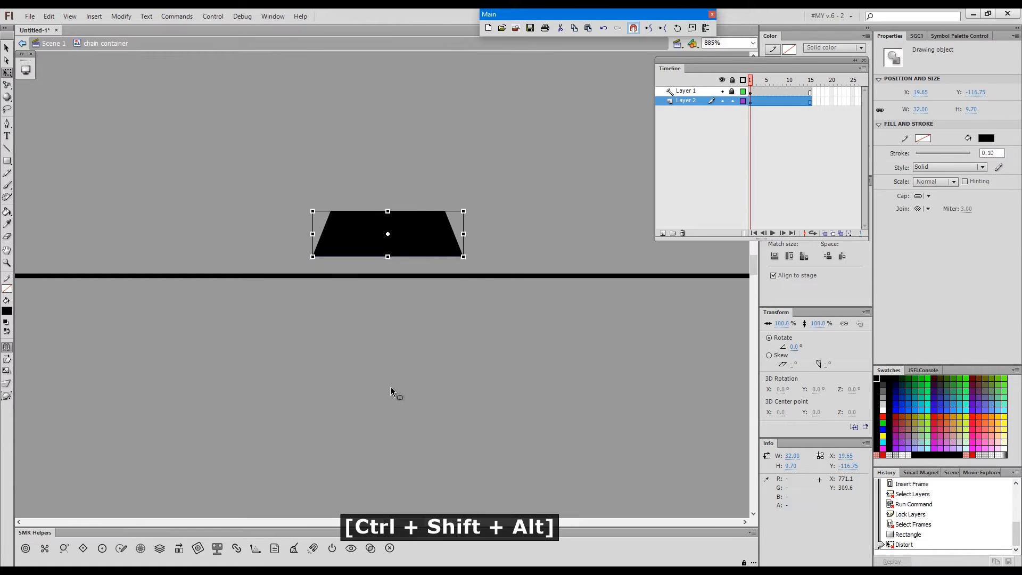
Convert the black trapezoid to a graphic symbol named "chain bit".
key("v")
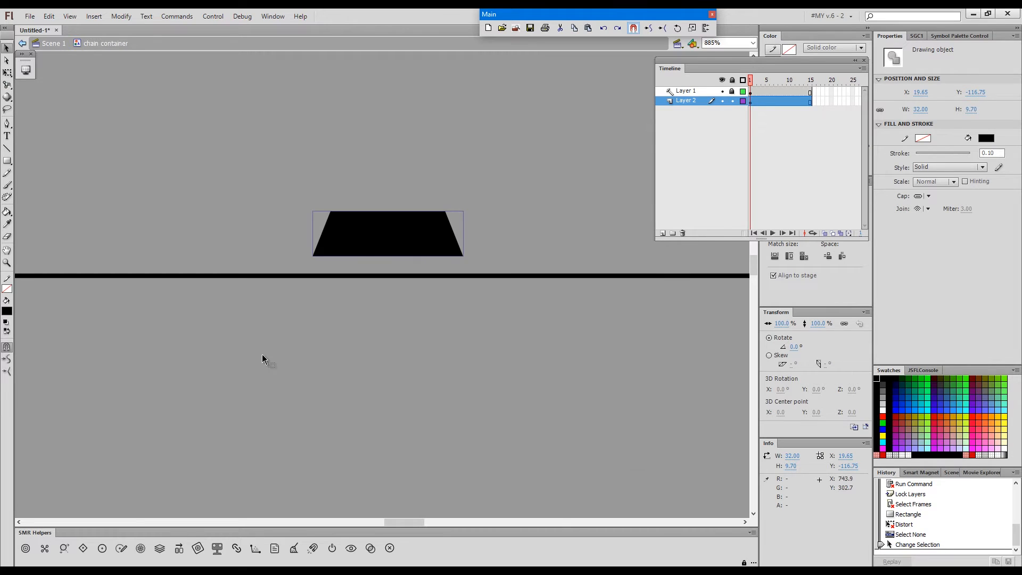
key("F8")
type("chain ")
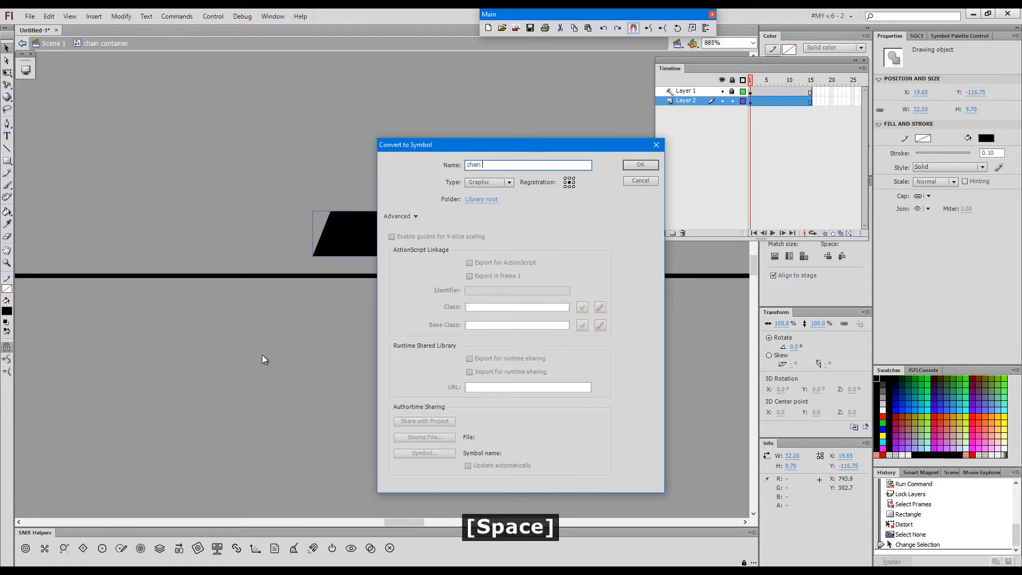
type("bit")
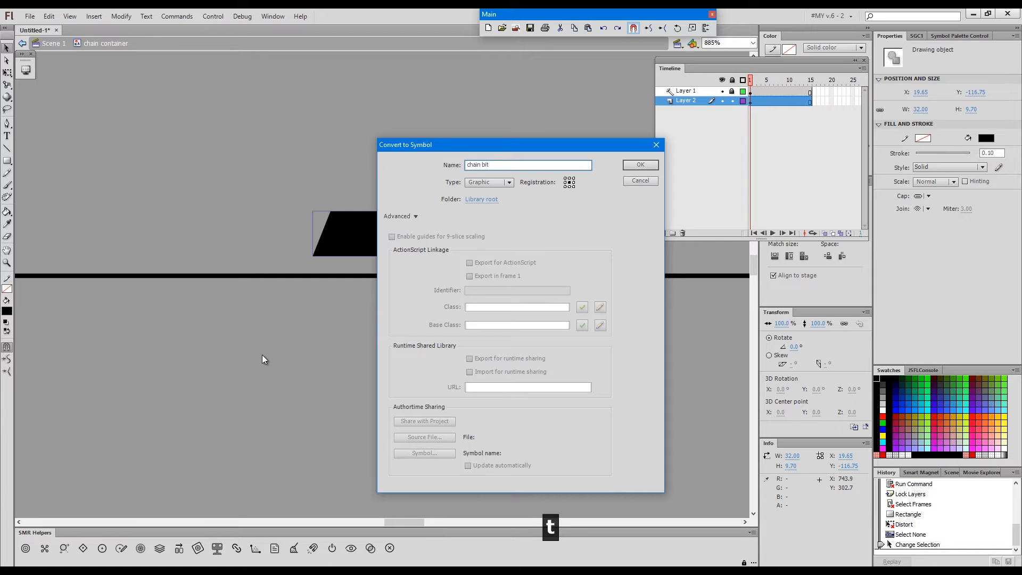
key("Return")
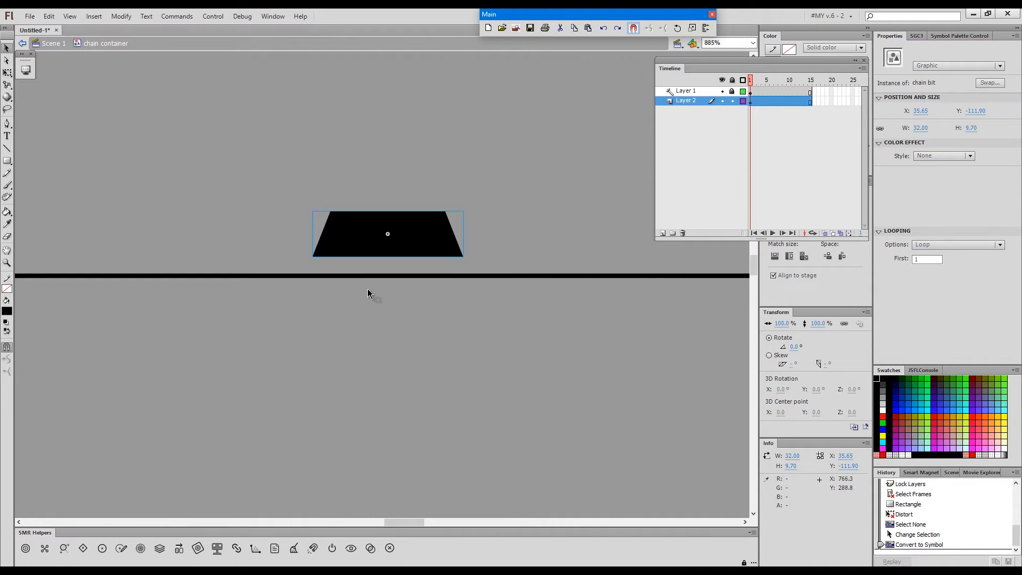
Snap the chain bit onto the middle of the outline's upper edge, at X 0 and Y -102.95.
key("v")
mouse_move(389, 237)
left_mouse_down()
mouse_move(392, 278)
mouse_move(388, 223)
left_mouse_up()
key("ctrl+1")
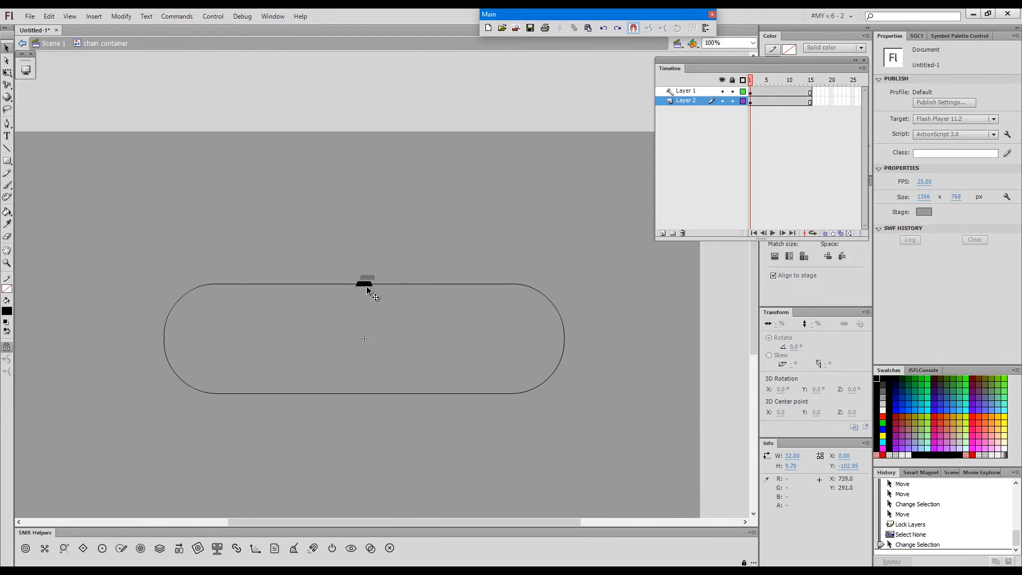
left_click_drag(362, 285, 361, 286)
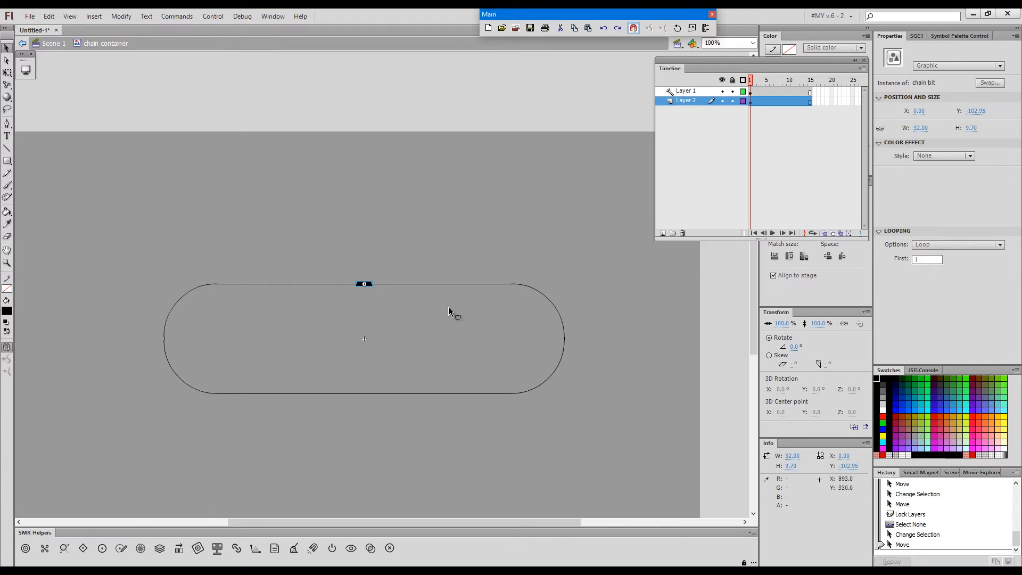
Widen the Timeline panel and extend Layer 1 and Layer 2 to frame 70.
left_click_drag(656, 240, 371, 193)
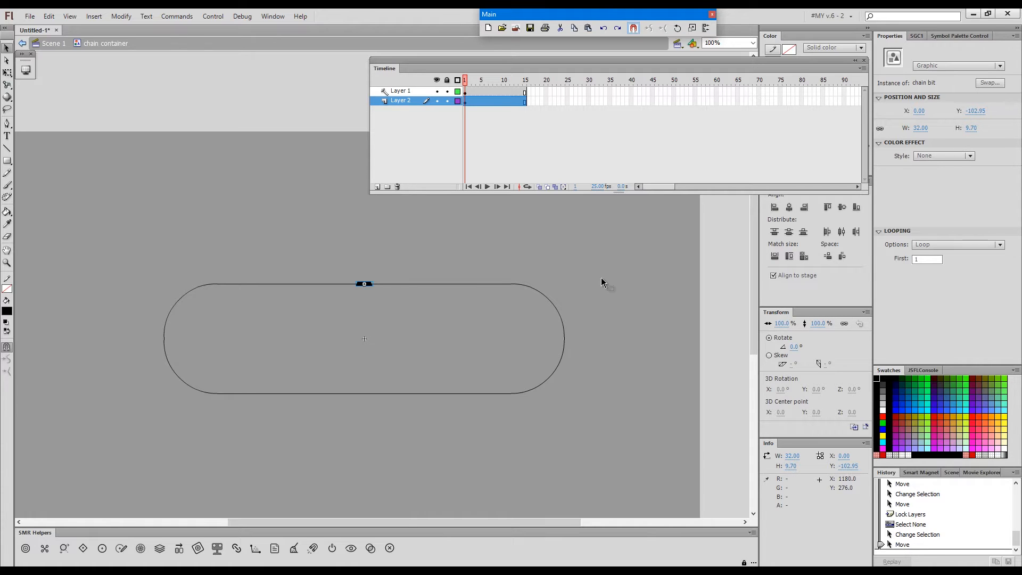
left_click_drag(759, 91, 756, 101)
key("z")
left_click(733, 140)
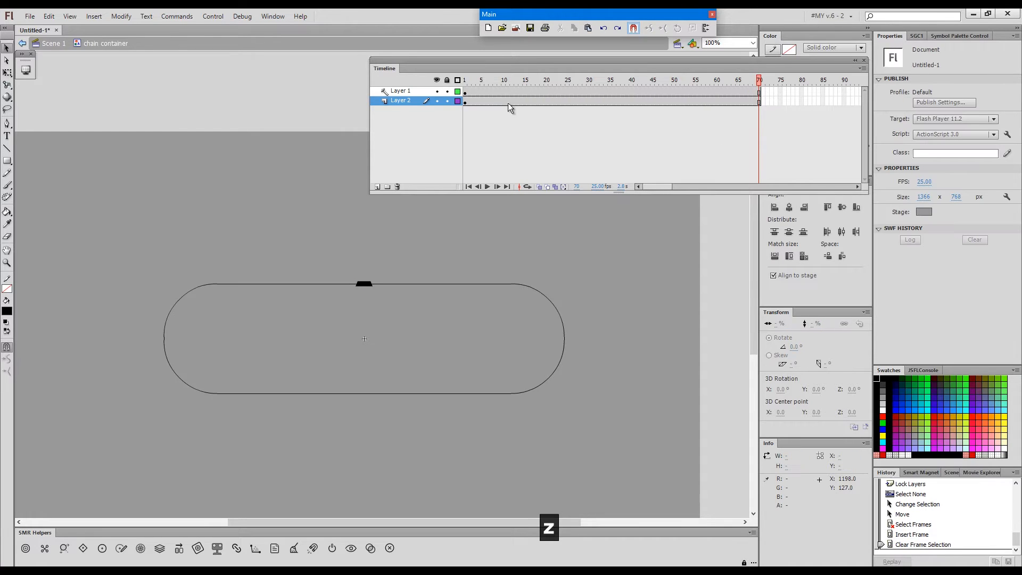
Add a keyframe at frame 70 of Layer 2 and move the chain bit one link to the right, to about X 31.55.
left_click(759, 101)
key("x")
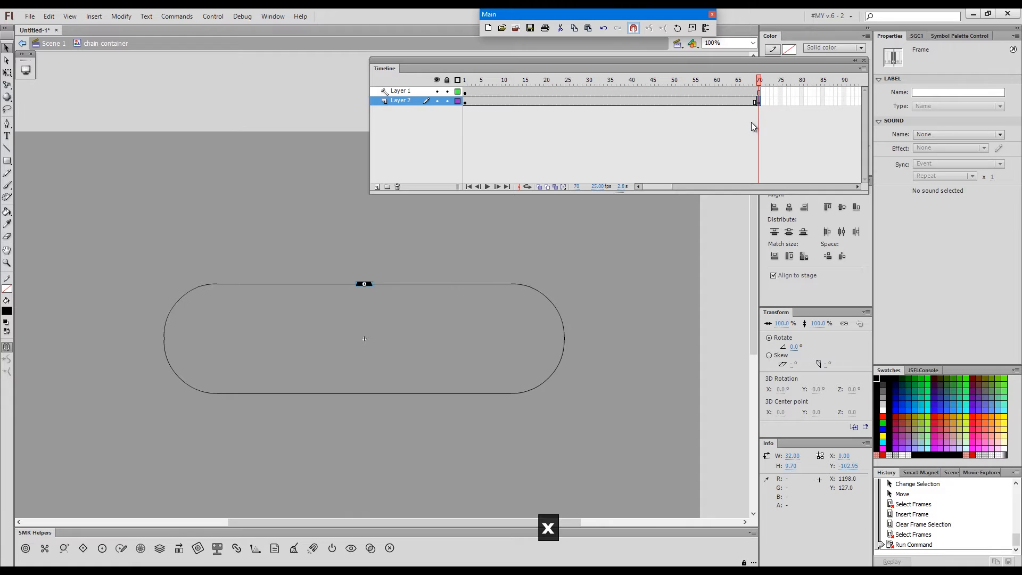
left_click(752, 123)
key("ctrl+space")
left_click_drag(333, 250, 419, 316)
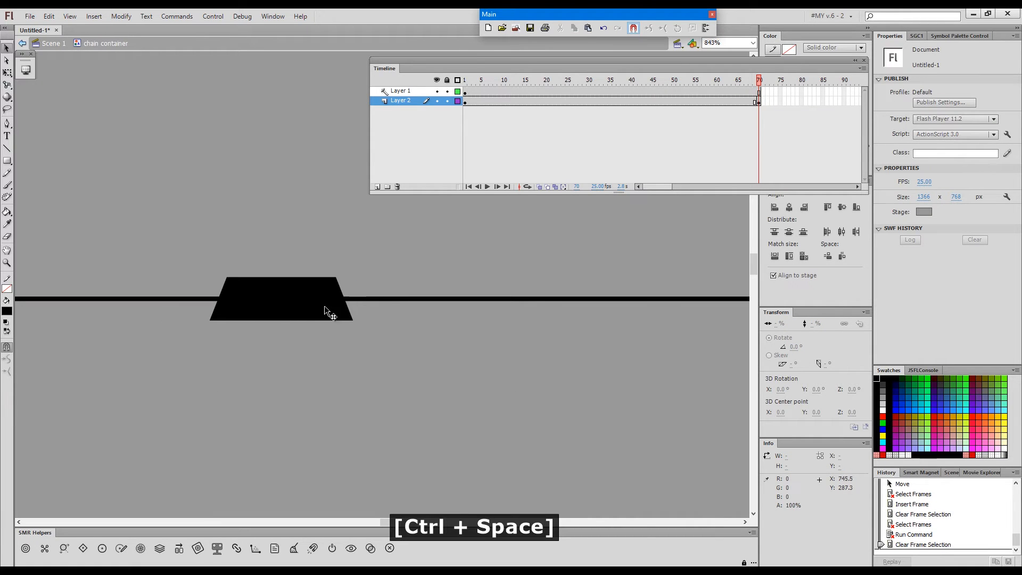
key("v")
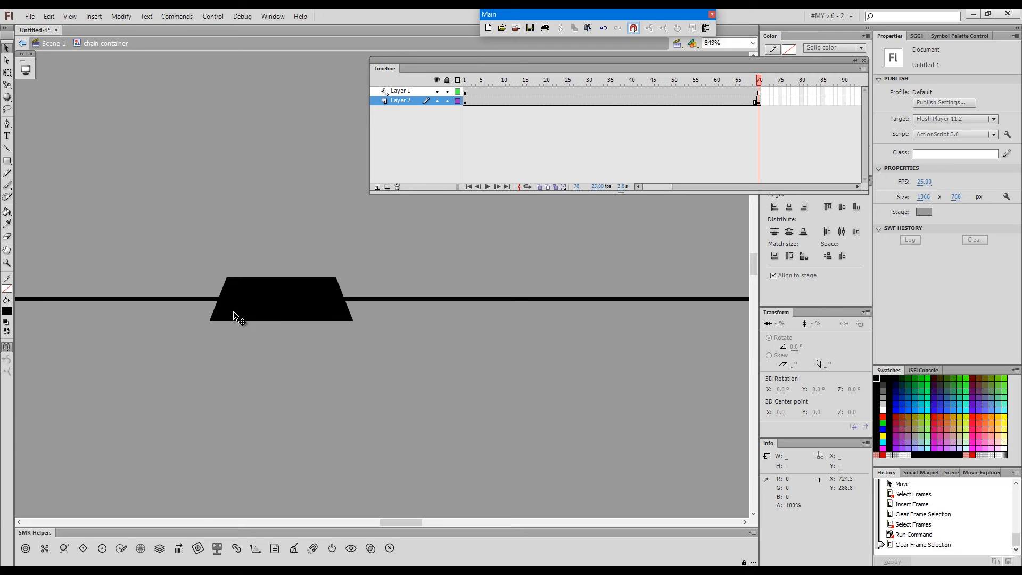
left_click_drag(234, 311, 376, 320)
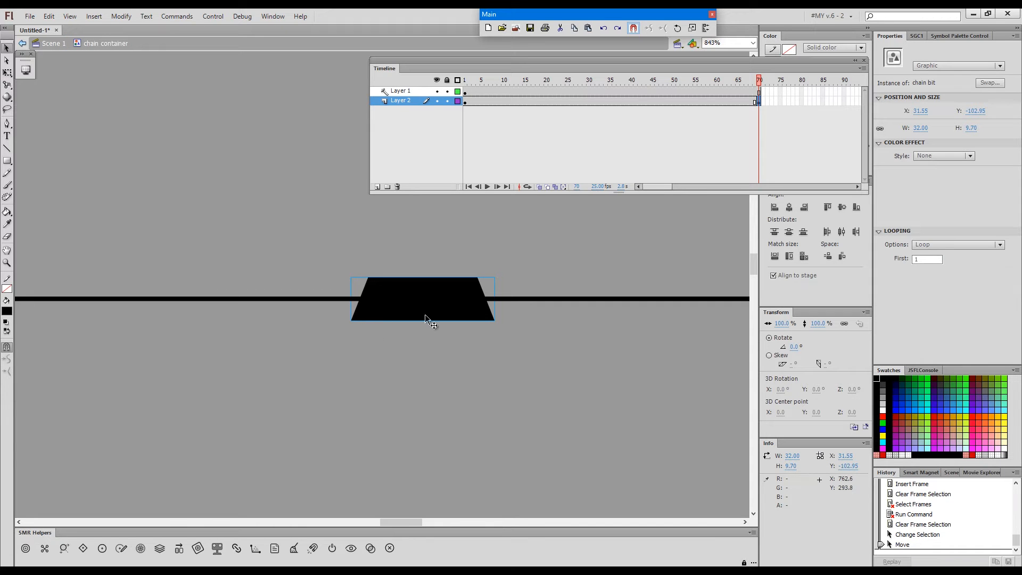
Add a keyframe at frame 38 of Layer 2, move the chain bit to the outline's lower edge and rotate it 180°.
left_click(623, 102)
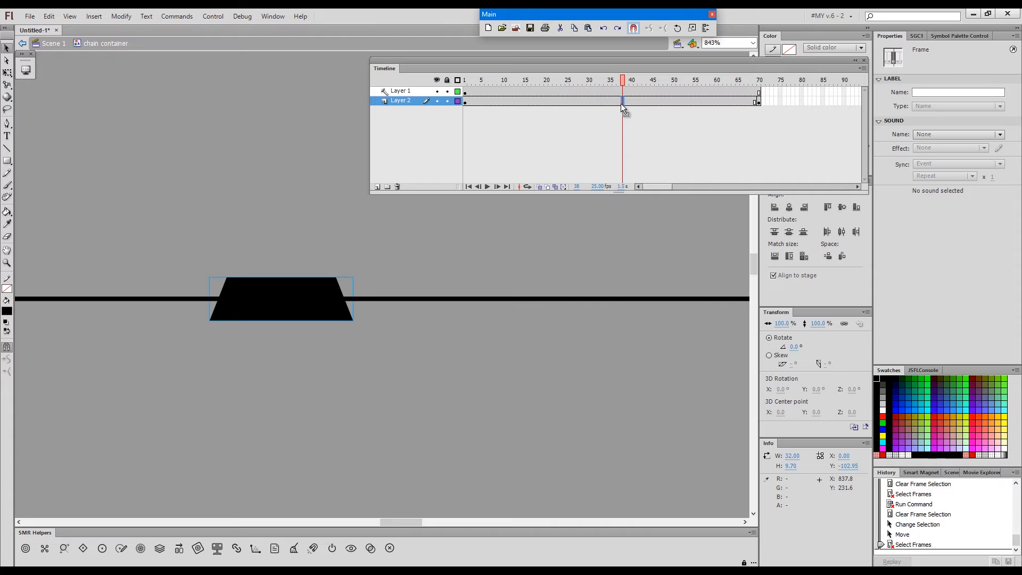
key("x")
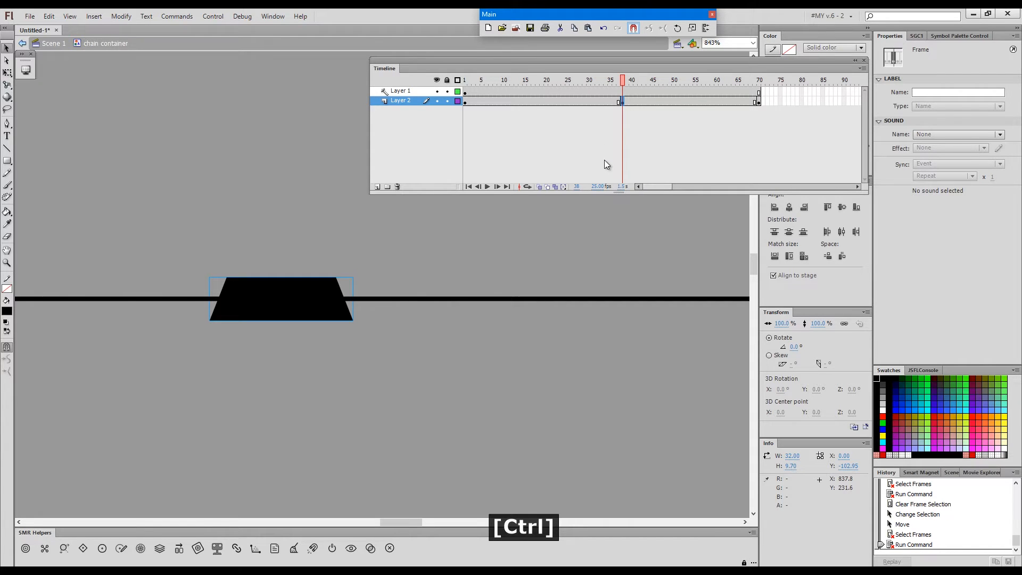
key("ctrl+1")
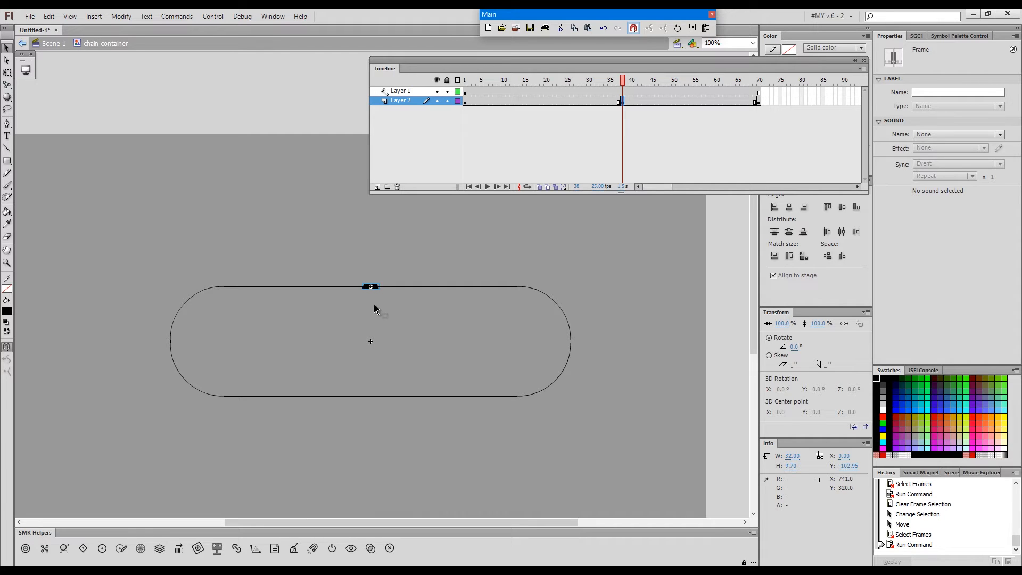
left_click_drag(374, 290, 380, 405)
key("shift+q")
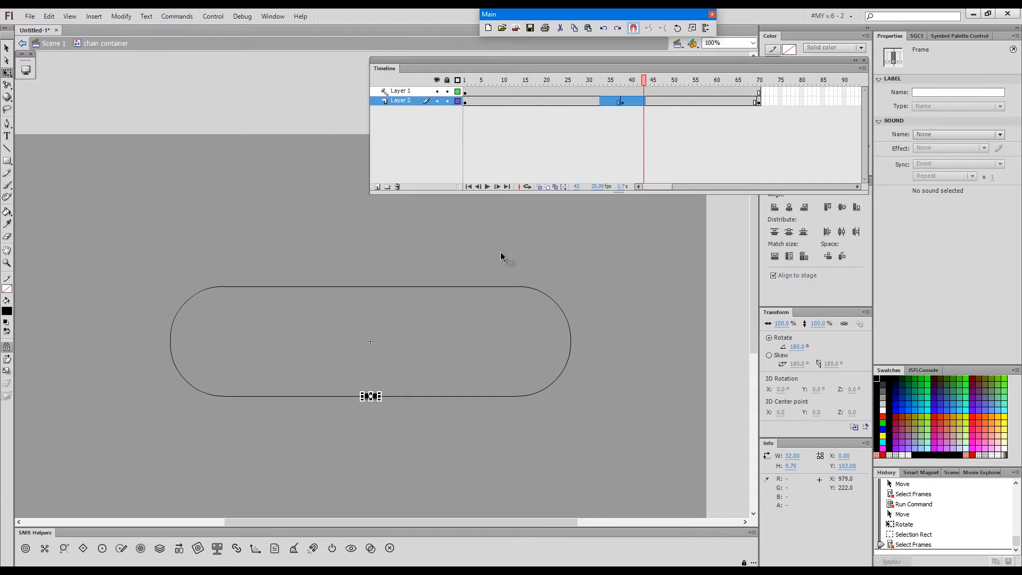
Create classic tweens between Layer 2's keyframes and attach the layer to the Layer 1 motion guide.
key("4")
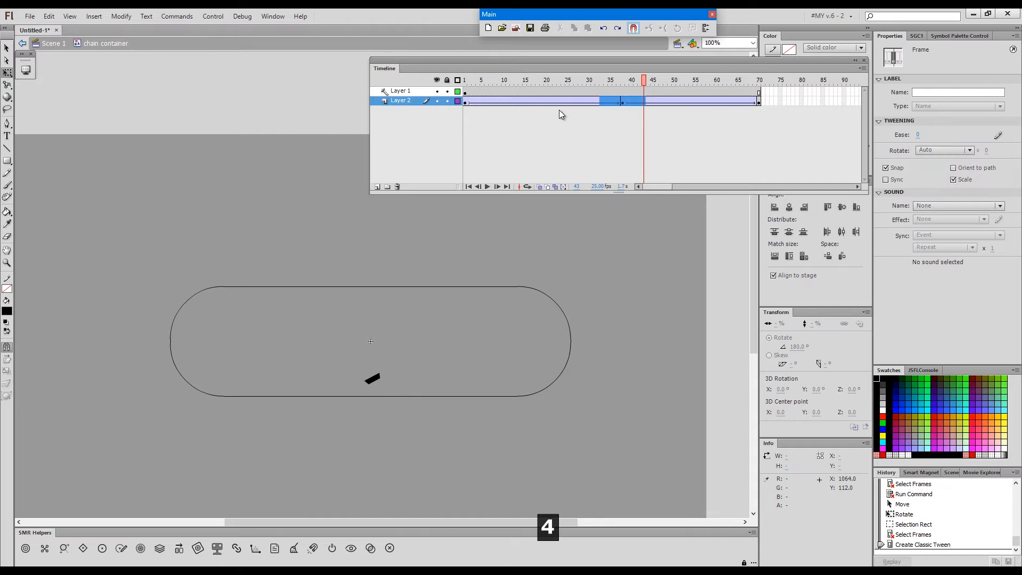
left_click_drag(602, 80, 410, 105)
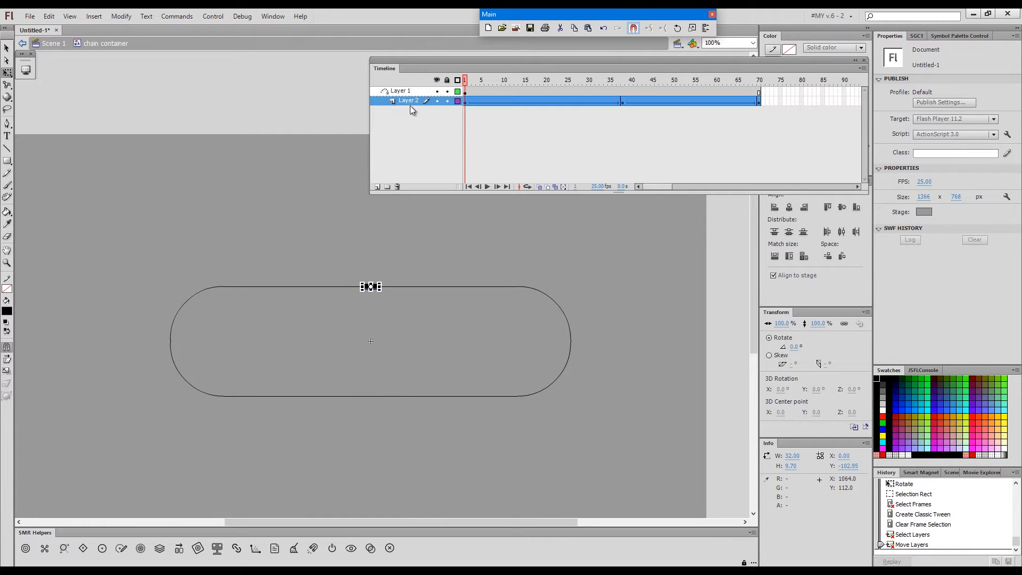
left_click(516, 104)
left_click_drag(475, 84, 765, 86)
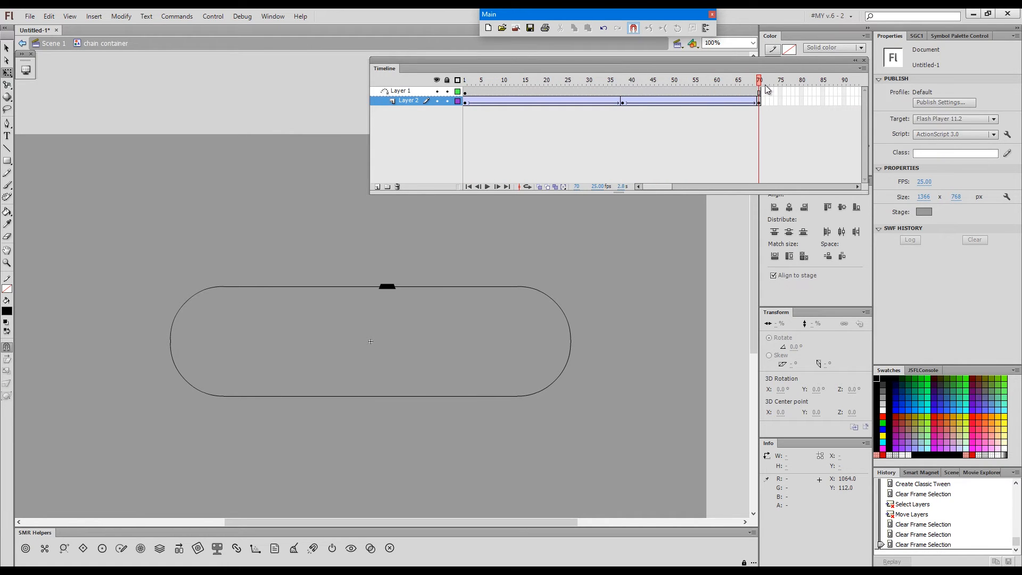
Enable Orient to path for both classic tweens on Layer 2 and scrub the animation to frame 38.
left_click(594, 102)
left_click(970, 168)
left_click(673, 102)
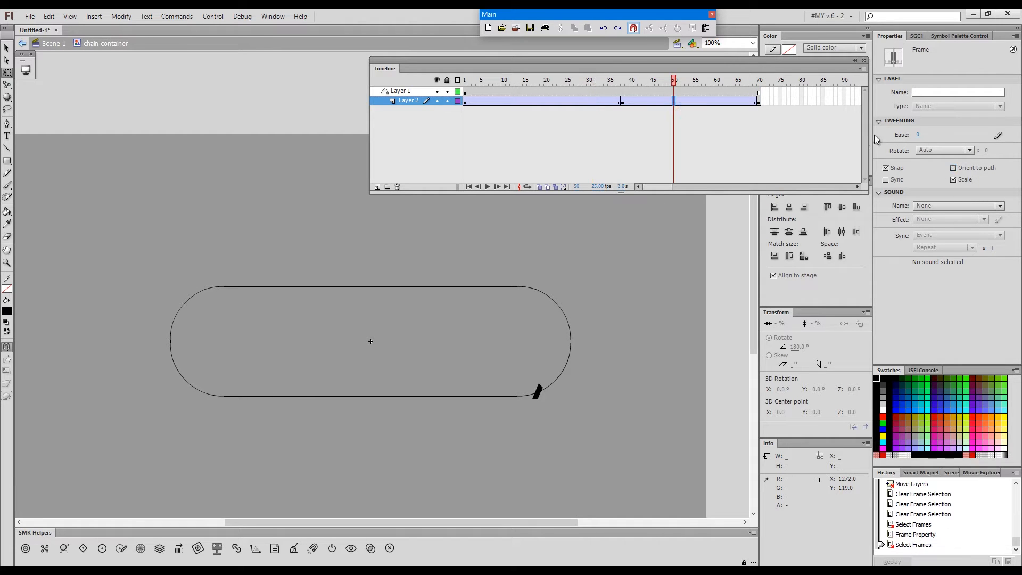
left_click(972, 168)
left_click_drag(465, 79, 623, 121)
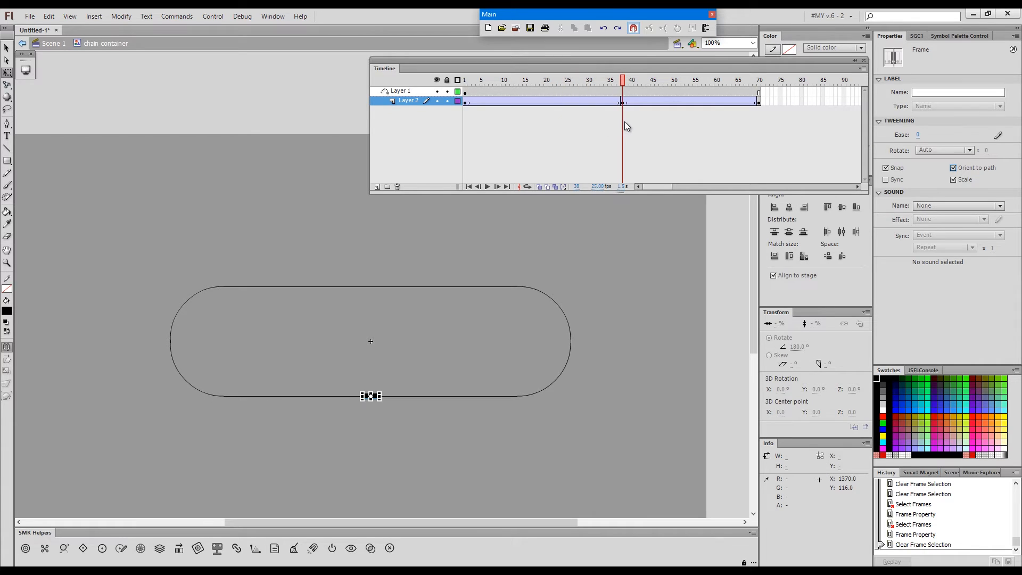
left_click(624, 120)
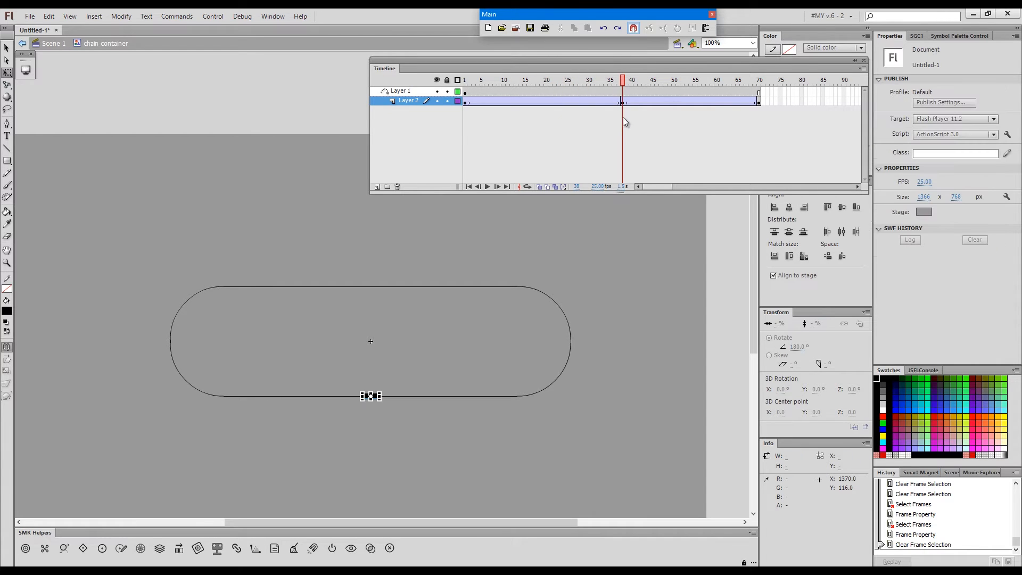
Onion-skin frames 1 to 38 with Layer 2 shown as outlines and examine the chain bits' spacing along the path's left half.
left_click(546, 102)
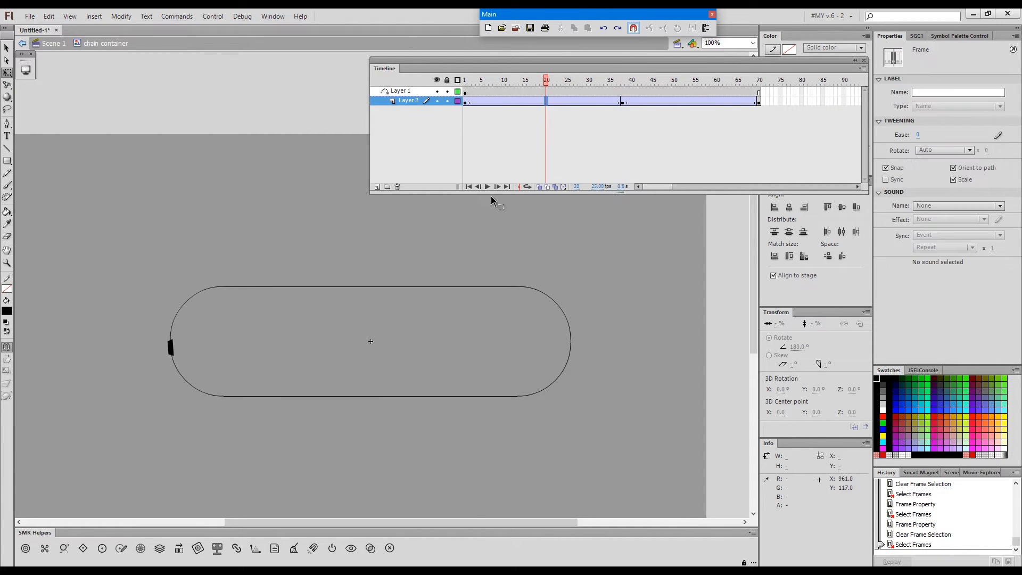
left_click(540, 187)
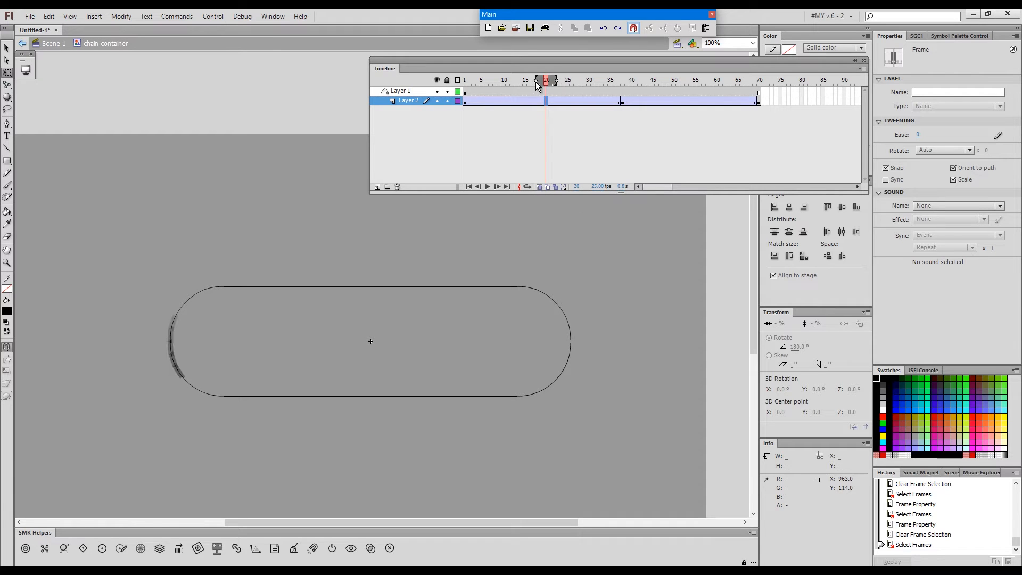
left_click_drag(535, 80, 437, 101)
left_click_drag(557, 86, 624, 88)
left_click(458, 101)
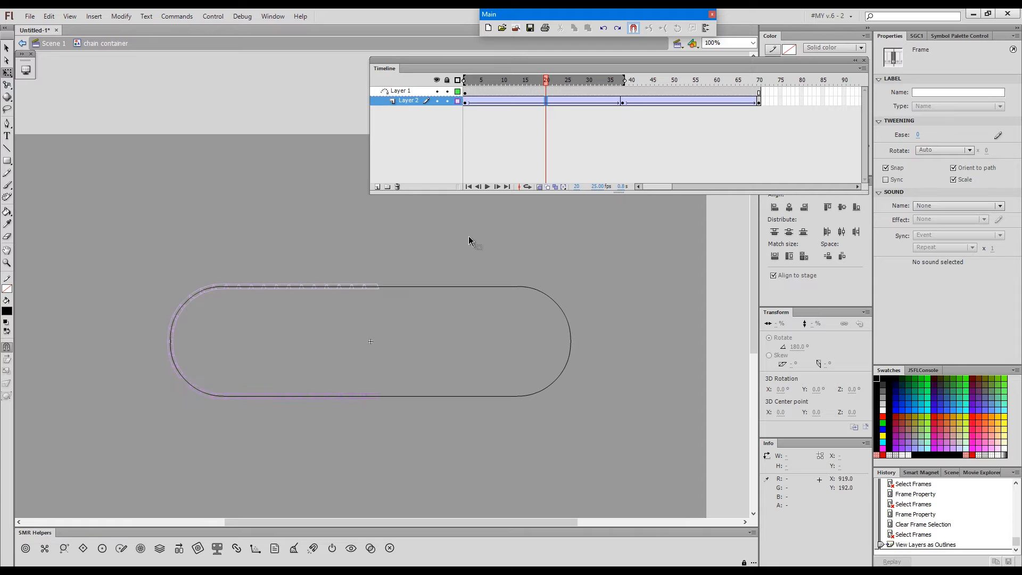
key("ctrl+space")
left_click_drag(171, 241, 450, 423)
left_click_drag(494, 346, 495, 376)
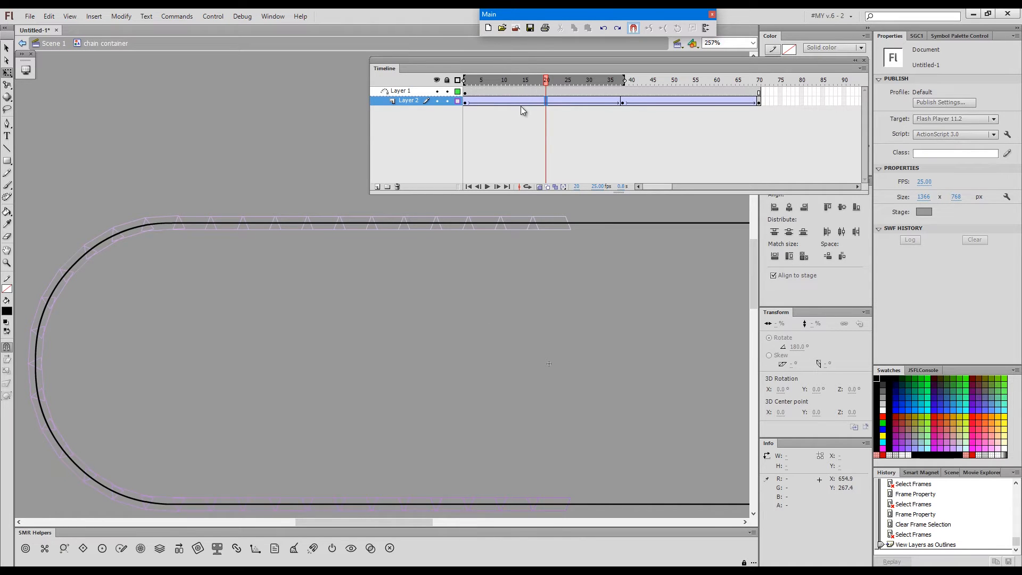
key("shift")
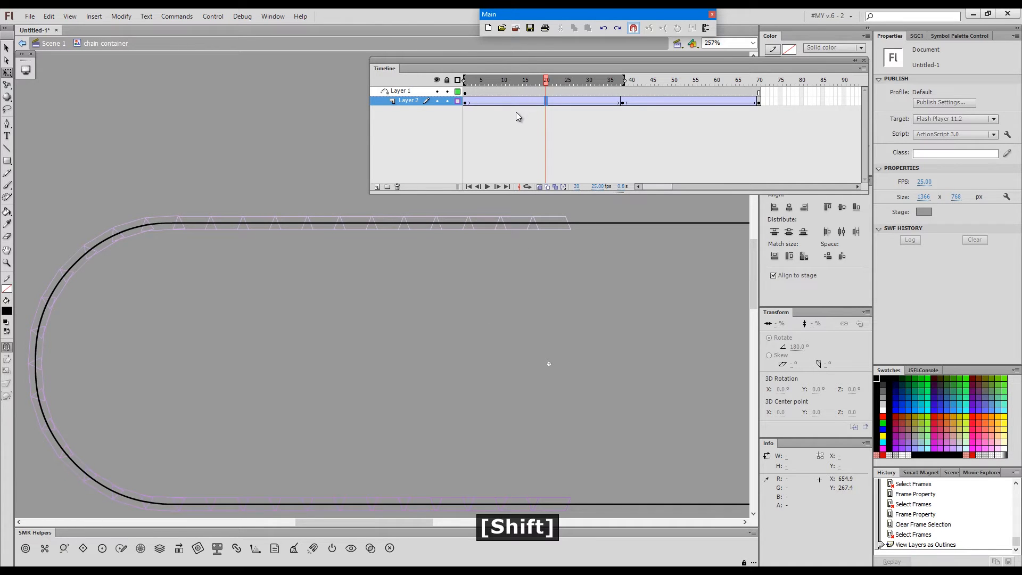
Remove nine frames from Layer 2's first tween so its end keyframe falls at frame 29.
key("shift+z")
key("shift+z")
key("shift+z")
key("shift+z")
key("shift+z")
key("shift+z")
key("shift+z")
key("shift+z")
key("shift+z")
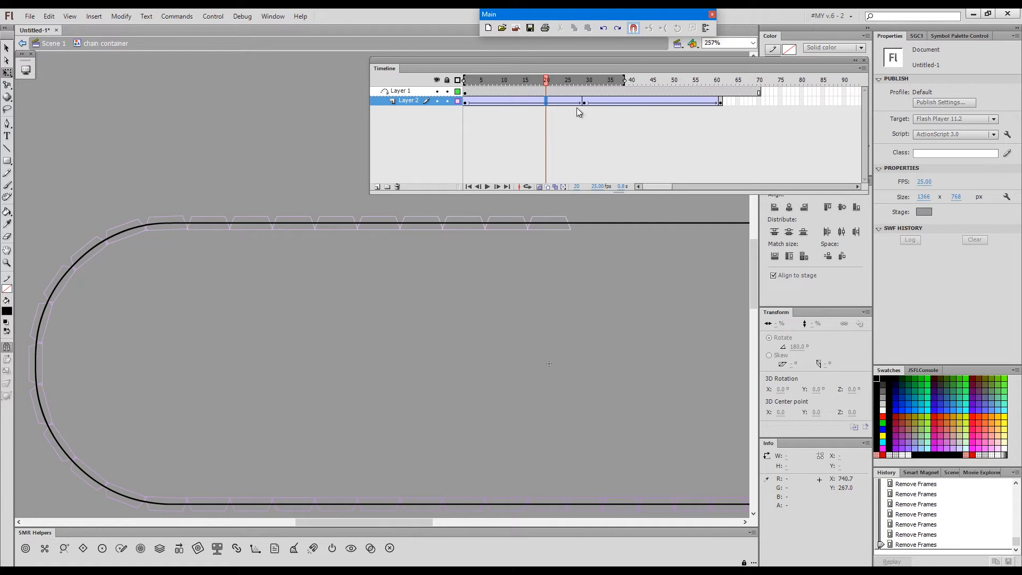
Onion-skin Layer 2's second tween from frame 29 and change the layer's outline color to blue.
left_click(670, 80)
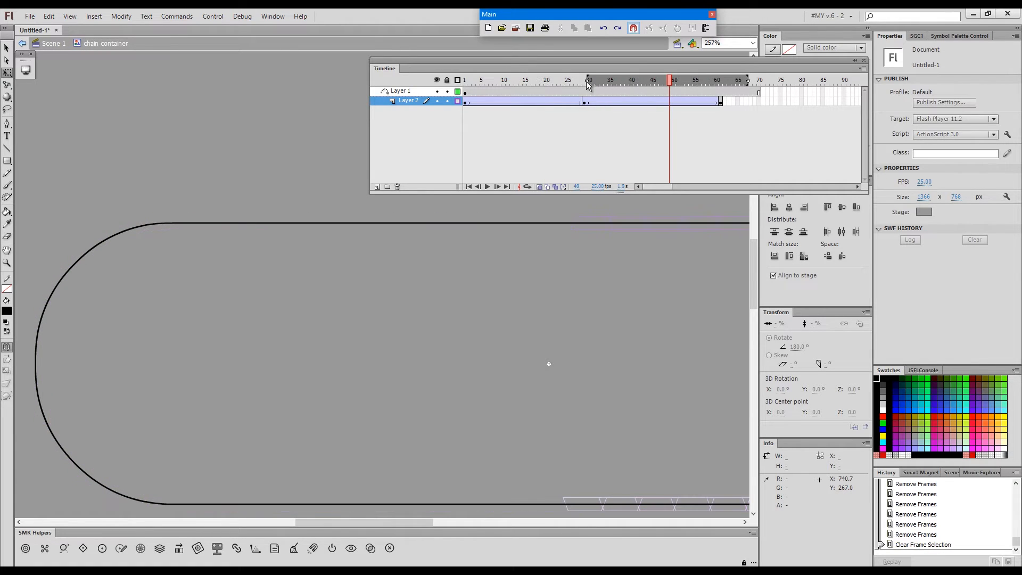
left_click_drag(588, 82, 583, 83)
left_click_drag(411, 522, 477, 521)
key("F5")
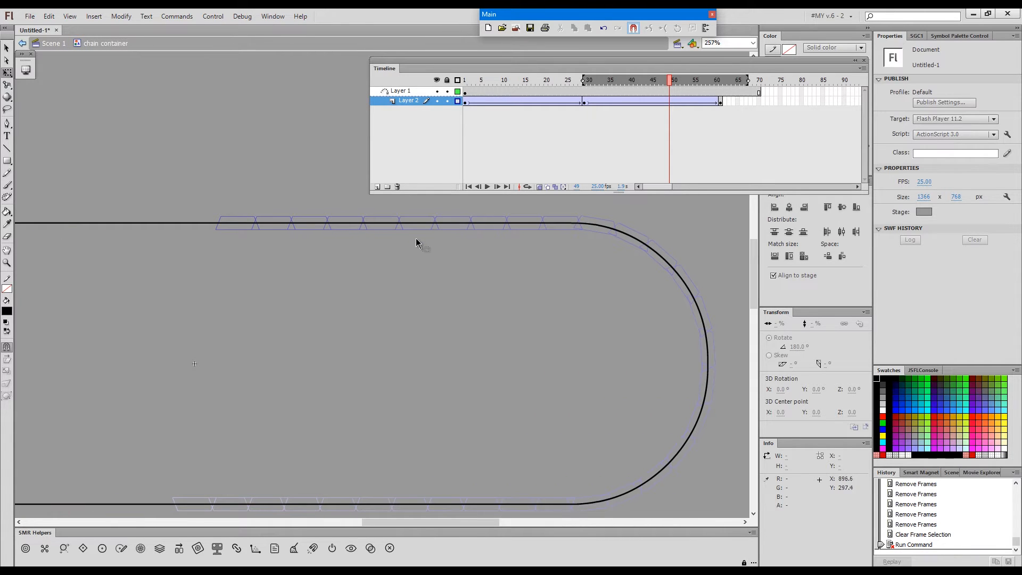
Remove five frames from Layer 2's second tween so it ends at frame 56.
key("shift")
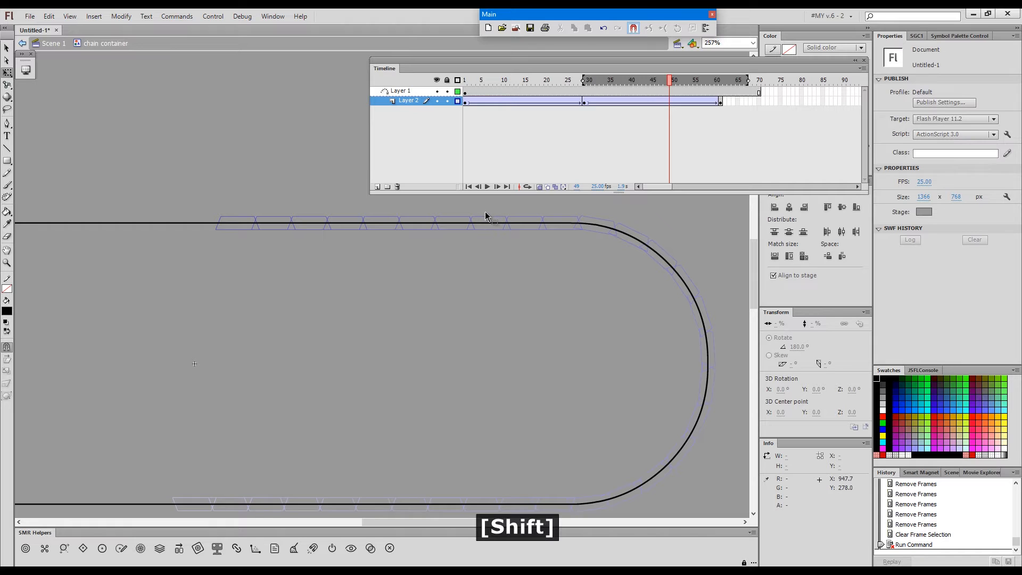
key("shift+z")
key("shift+z")
key("shift+z")
key("shift+z")
key("shift+z")
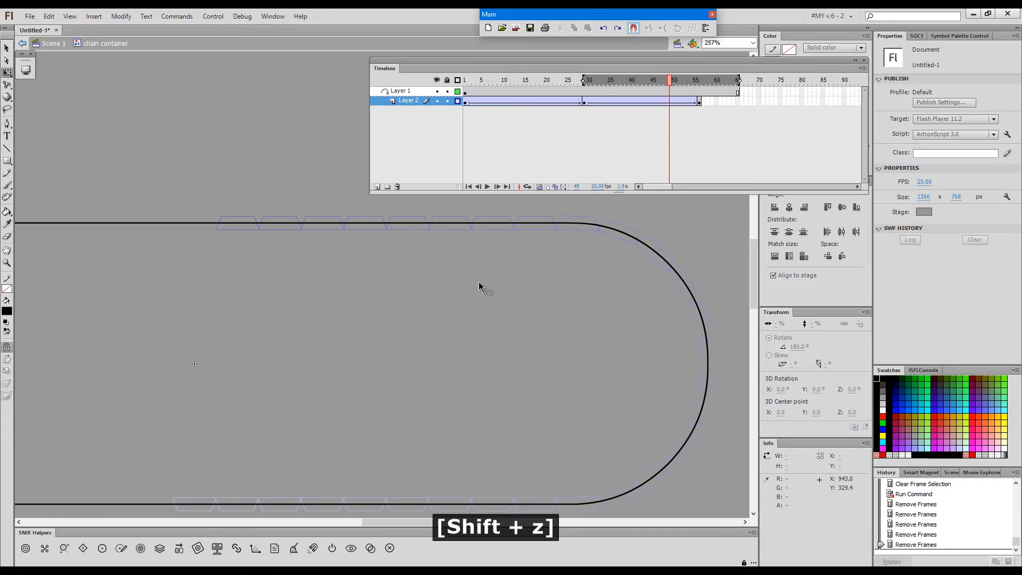
Turn off onion skinning and remove Layer 1's excess frames so it also ends at frame 56.
left_click(551, 187)
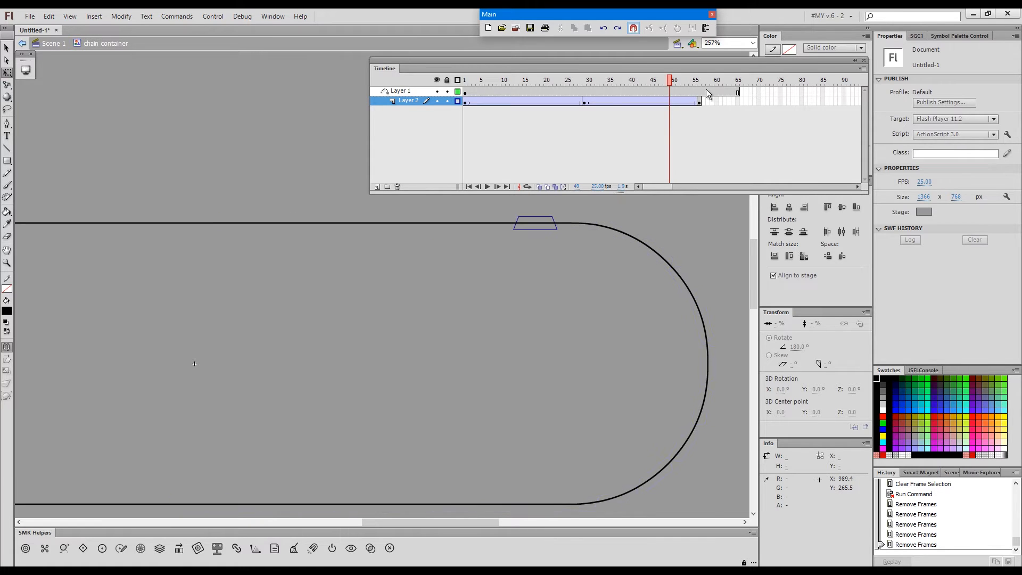
left_click_drag(702, 100, 582, 105)
key("shift+z")
left_click(703, 132)
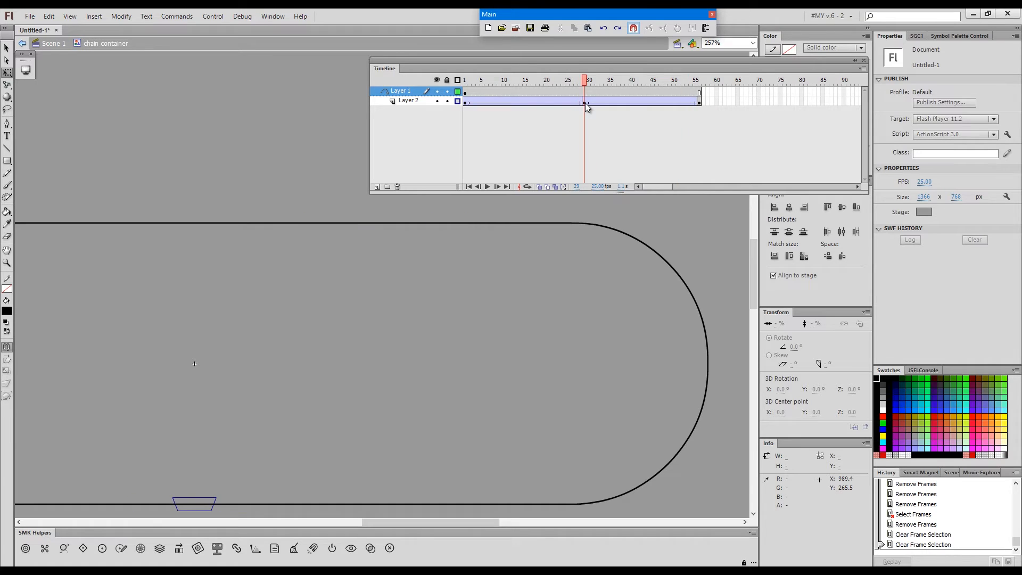
Onion-skin frames 1 to 56 and examine the link spacing around the whole path at 100% zoom.
left_click(540, 187)
left_click_drag(498, 81, 464, 81)
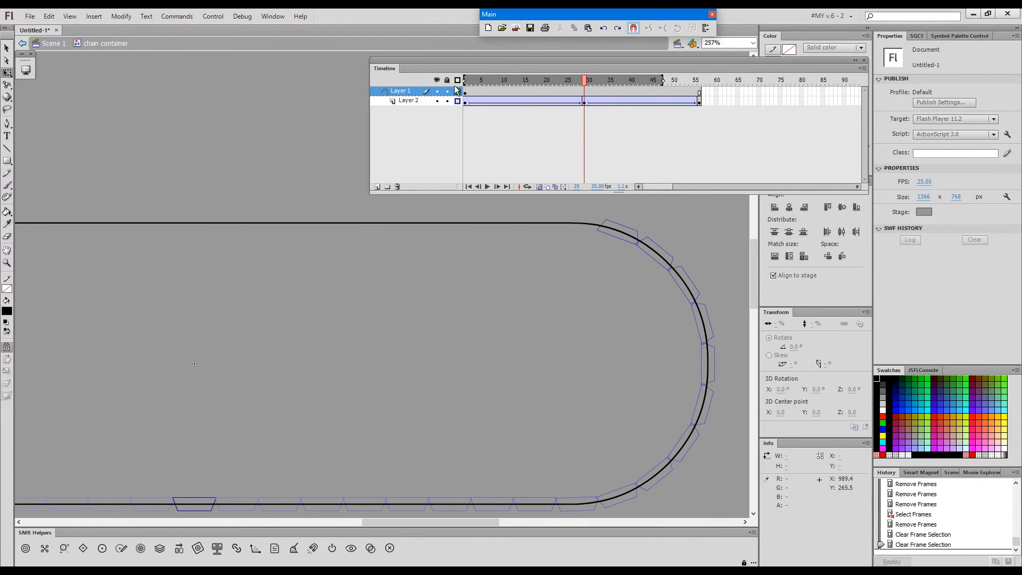
left_click_drag(663, 80, 701, 81)
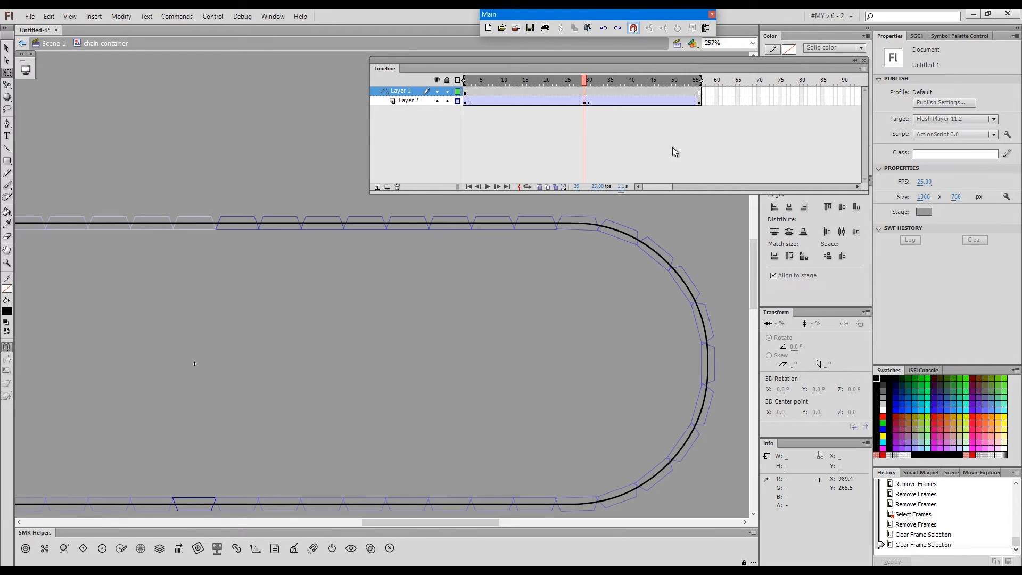
key("ctrl+1")
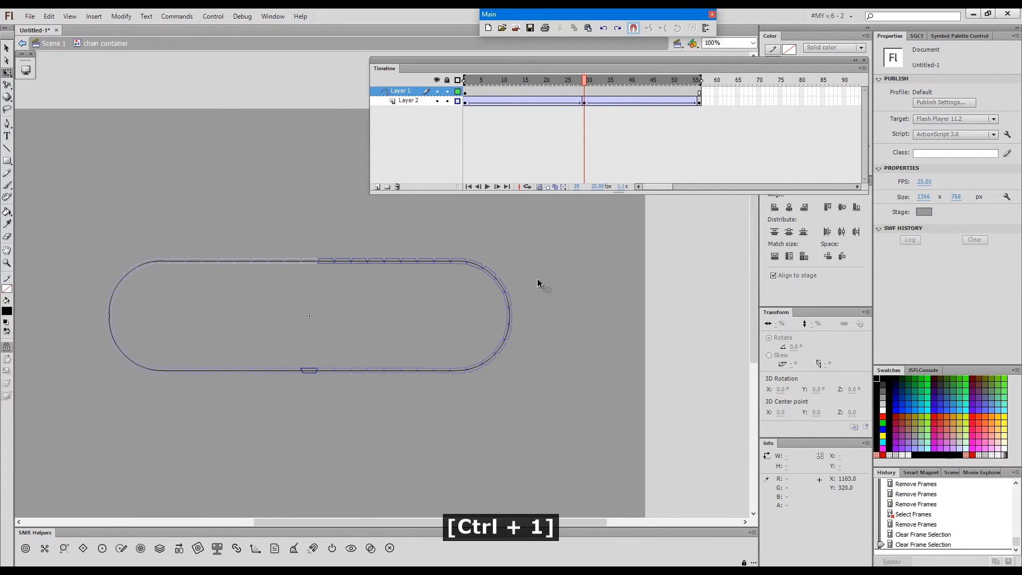
left_click_drag(538, 279, 550, 320)
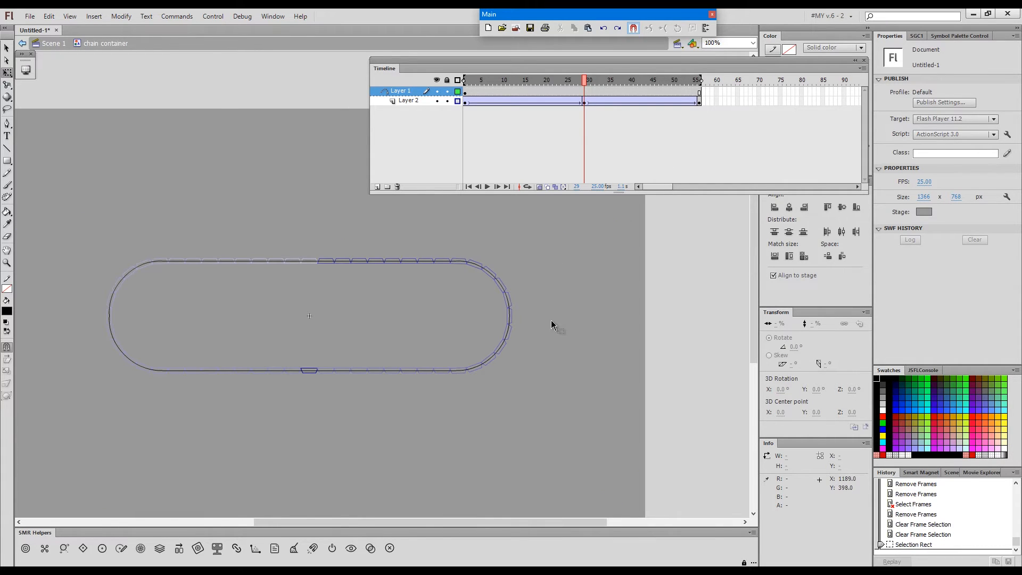
With onion skinning off, return to frame 1 and convert every Layer 2 frame into a keyframe.
left_click(539, 187)
left_click_drag(587, 81, 407, 118)
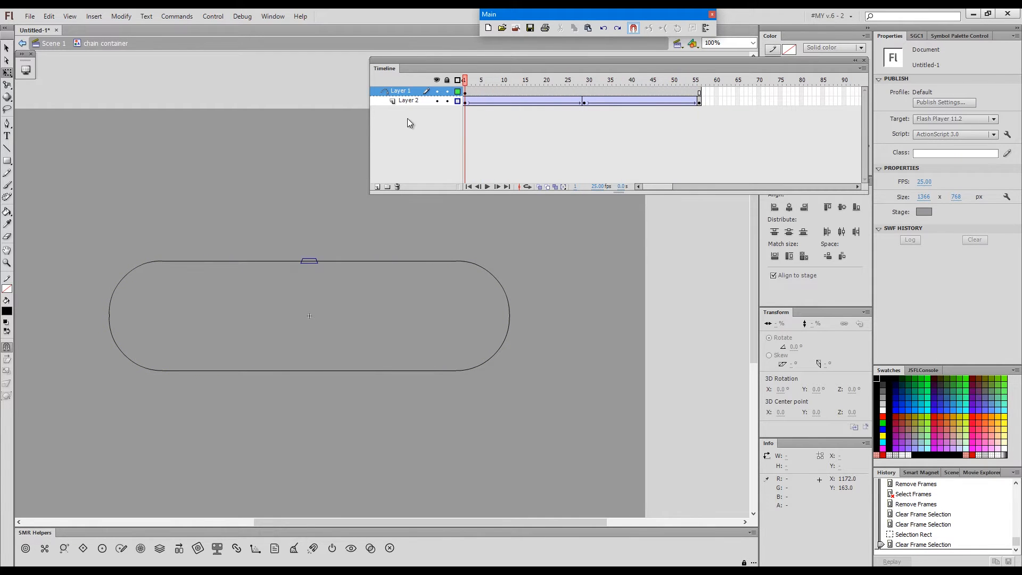
left_click(413, 101)
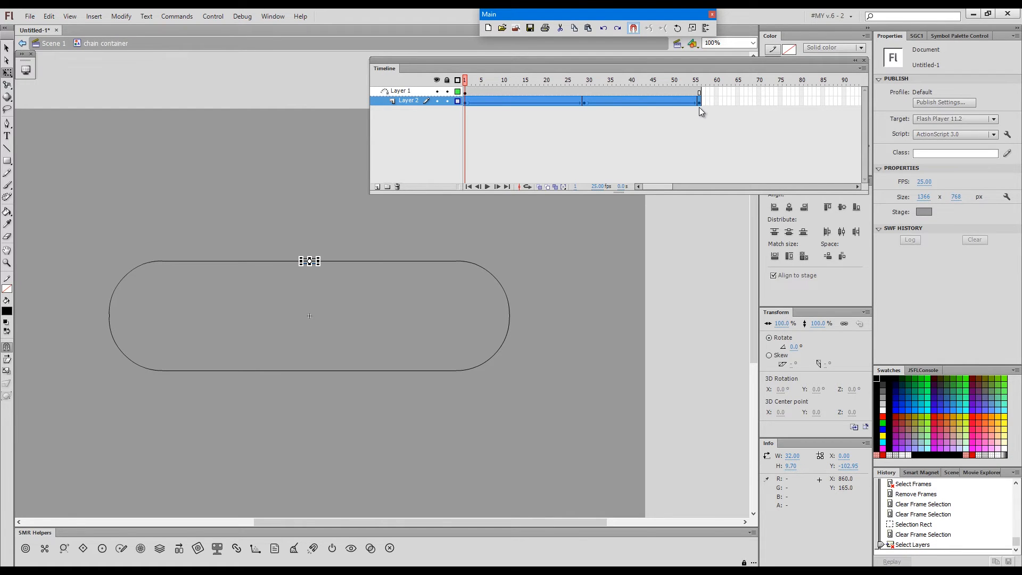
key("x")
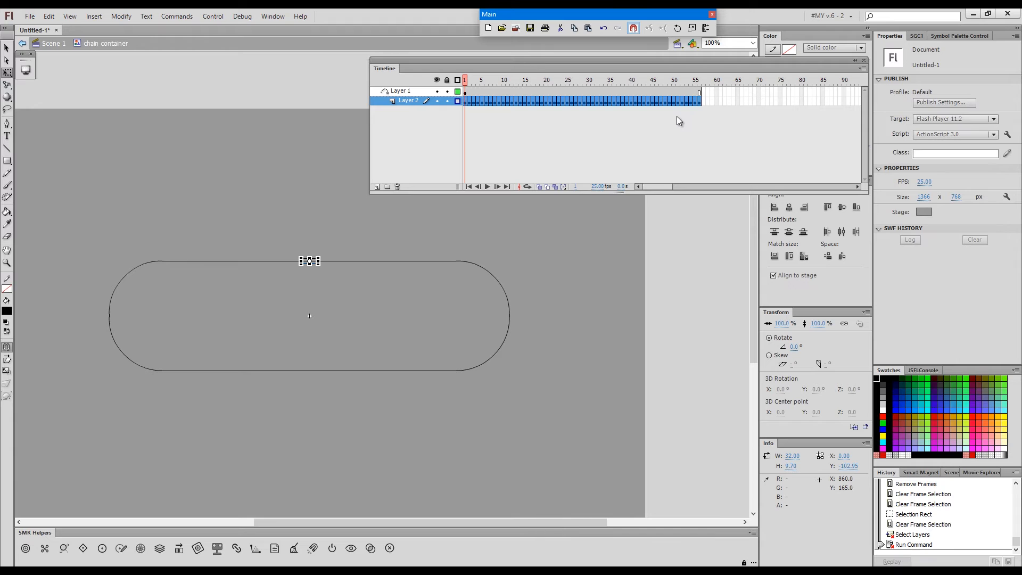
key("5")
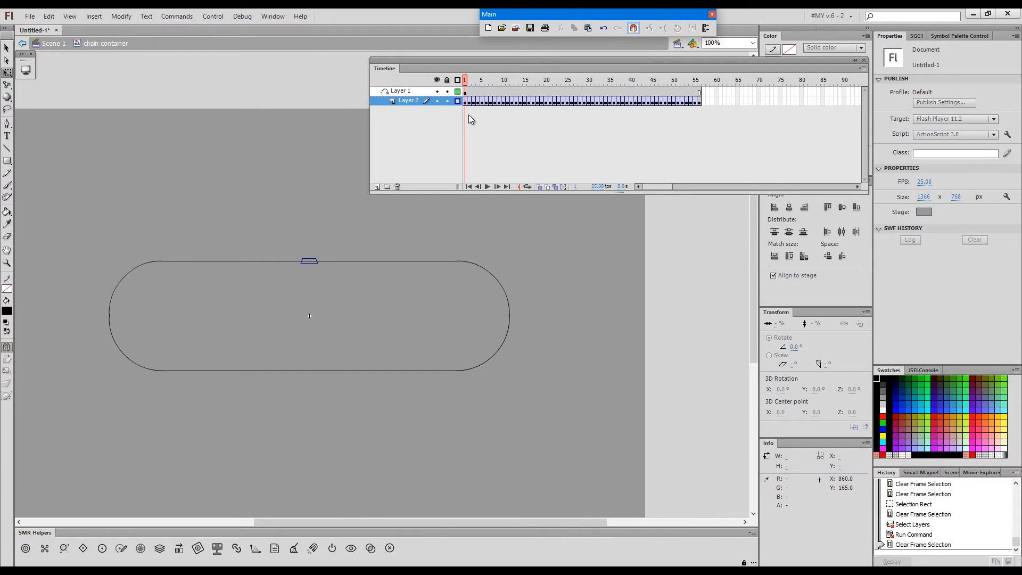
Remove the tweens from all Layer 2 keyframes and move the layer out of the motion guide, above Layer 1.
left_click_drag(465, 101, 690, 106)
key("5")
left_click(667, 133)
left_click_drag(407, 101, 377, 106)
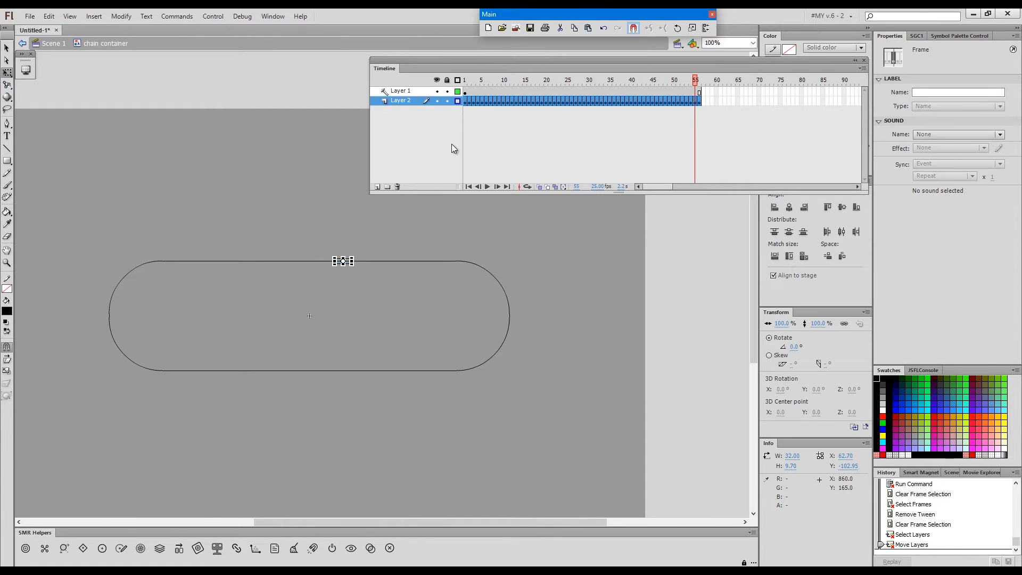
left_click_drag(400, 101, 367, 74)
Hide Layer 1 and turn off the outline display of Layer 2.
left_click(437, 101)
left_click(457, 91)
left_click(424, 149)
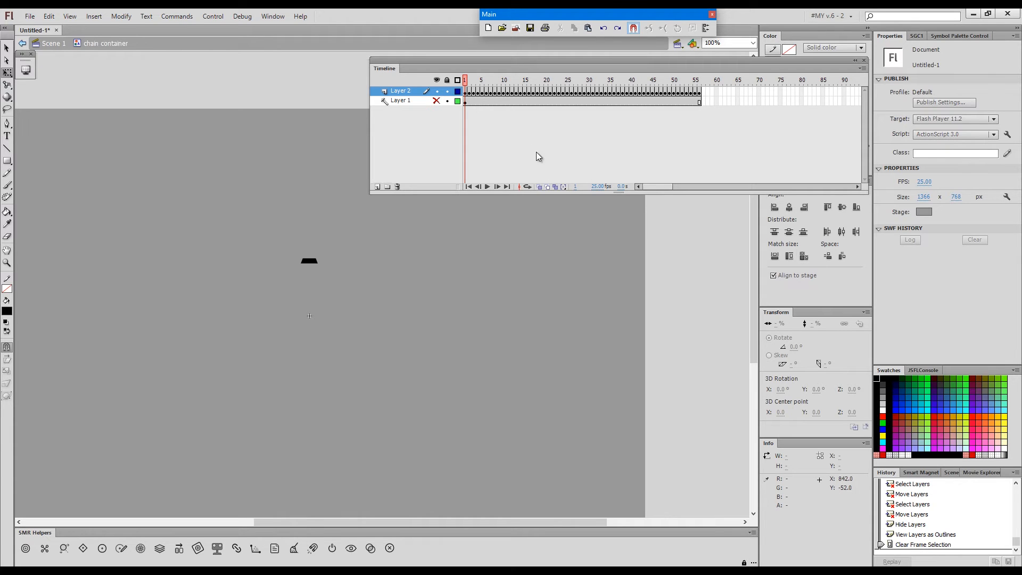
Enable Edit Multiple Frames for frames 1 to 56 and cut all the chain bits from Layer 2.
left_click(555, 187)
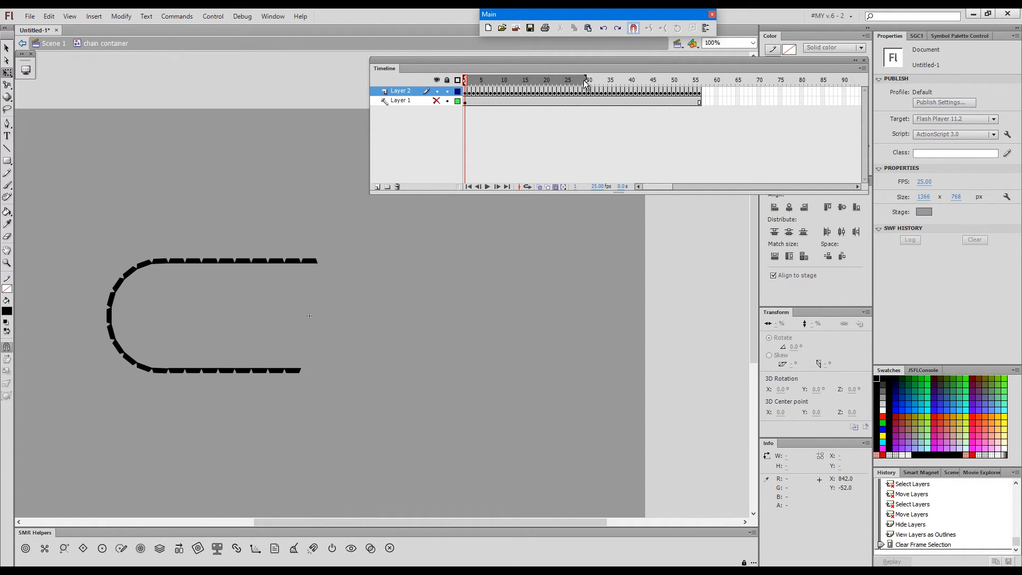
left_click_drag(584, 80, 700, 80)
left_click_drag(602, 262, 577, 297)
left_click_drag(576, 227, 70, 434)
key("ctrl")
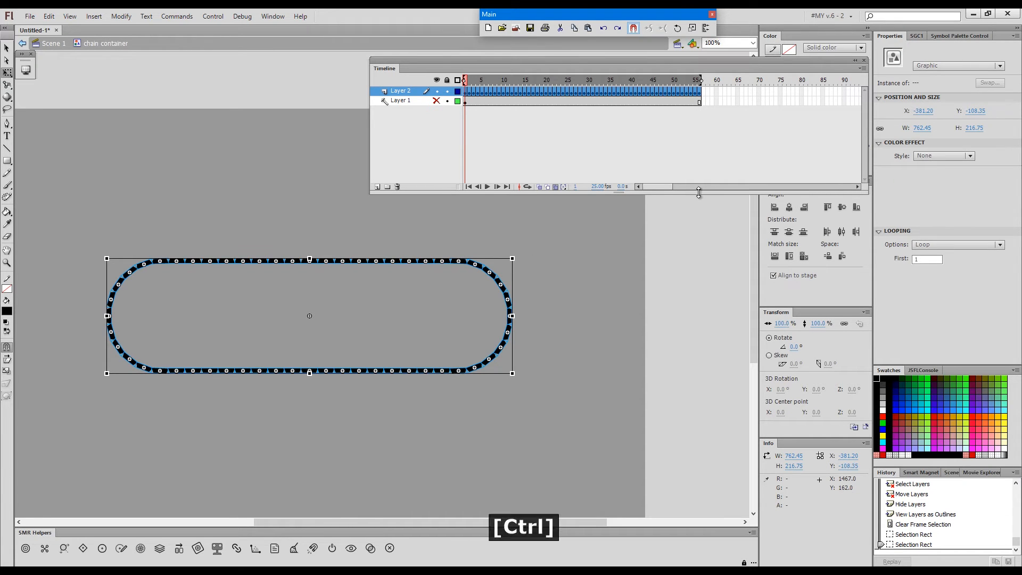
key("ctrl+x")
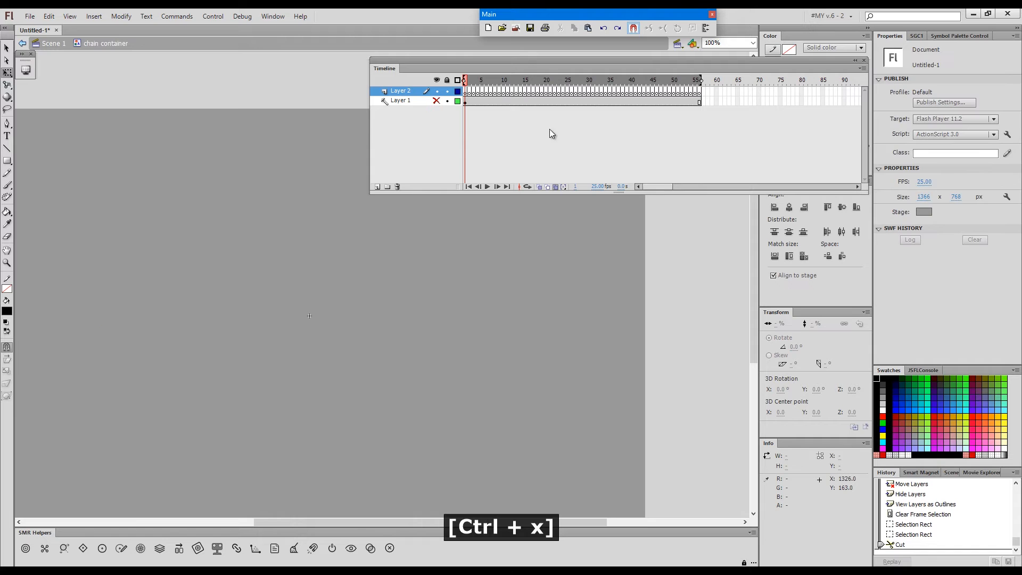
Paste the chain bits in place on Layer 2's first frame and, with multiple-frame editing off, remove both layers' frames after frame 1.
left_click(467, 91)
key("ctrl+shift+v")
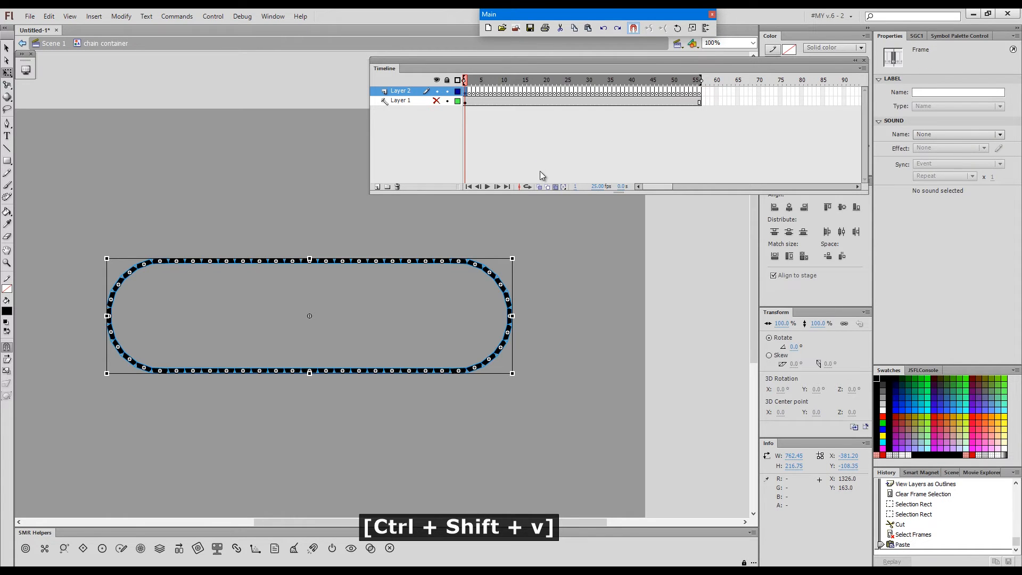
left_click(556, 184)
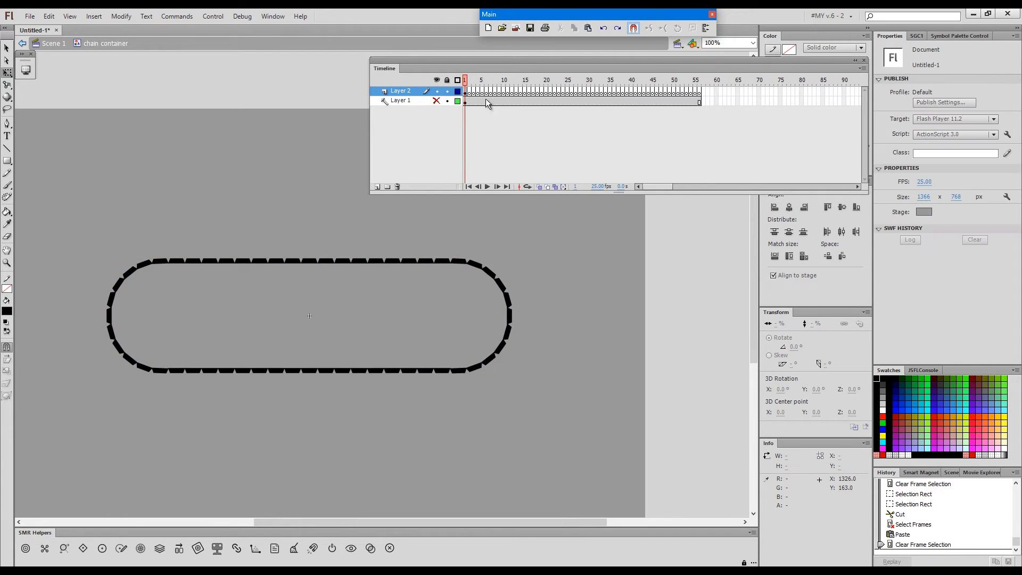
left_click_drag(472, 94, 700, 105)
key("shift+z")
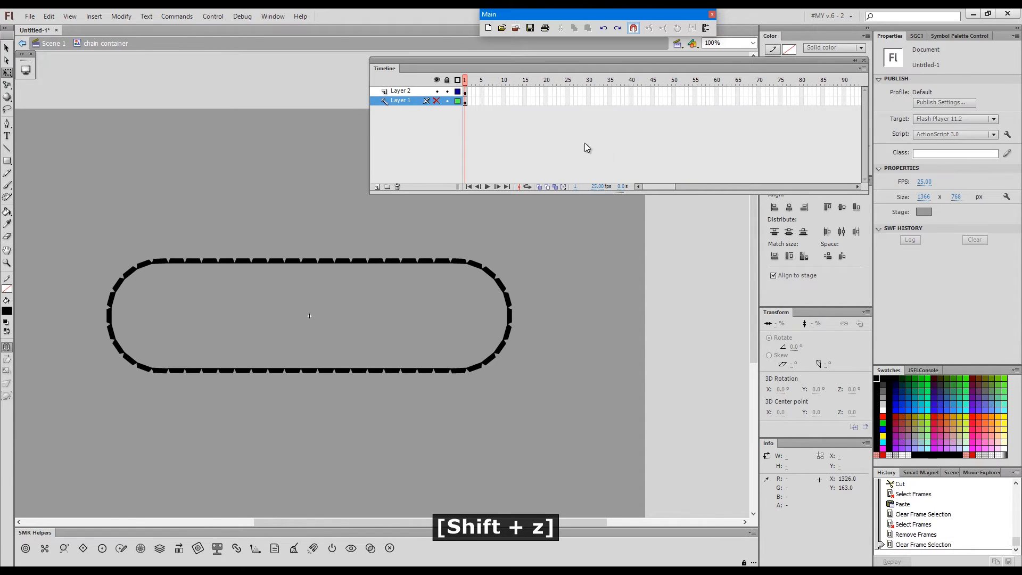
Distribute all the chain bits on Layer 2 to separate layers and enlarge the timeline to show them.
left_click(471, 93)
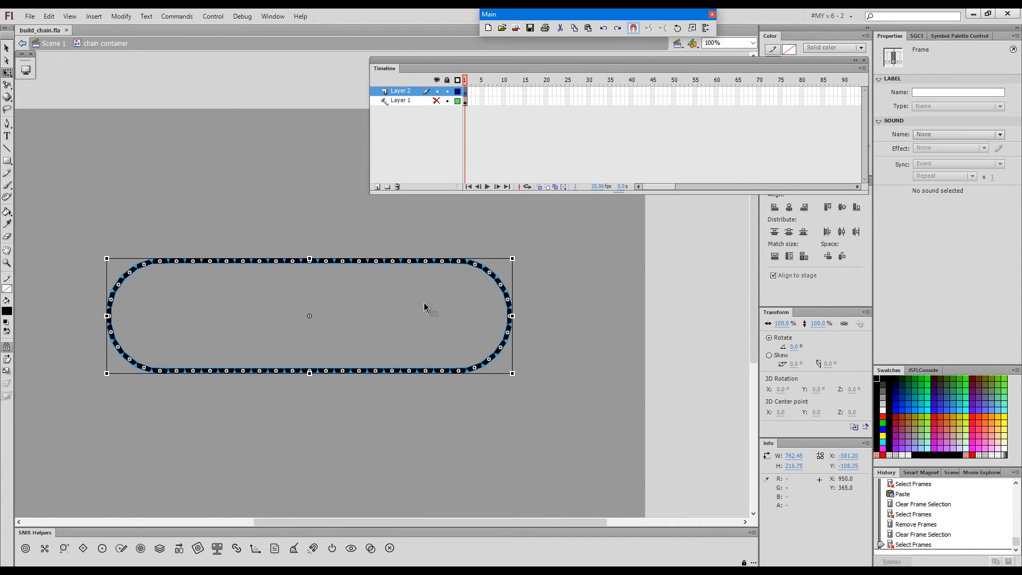
right_click(500, 284)
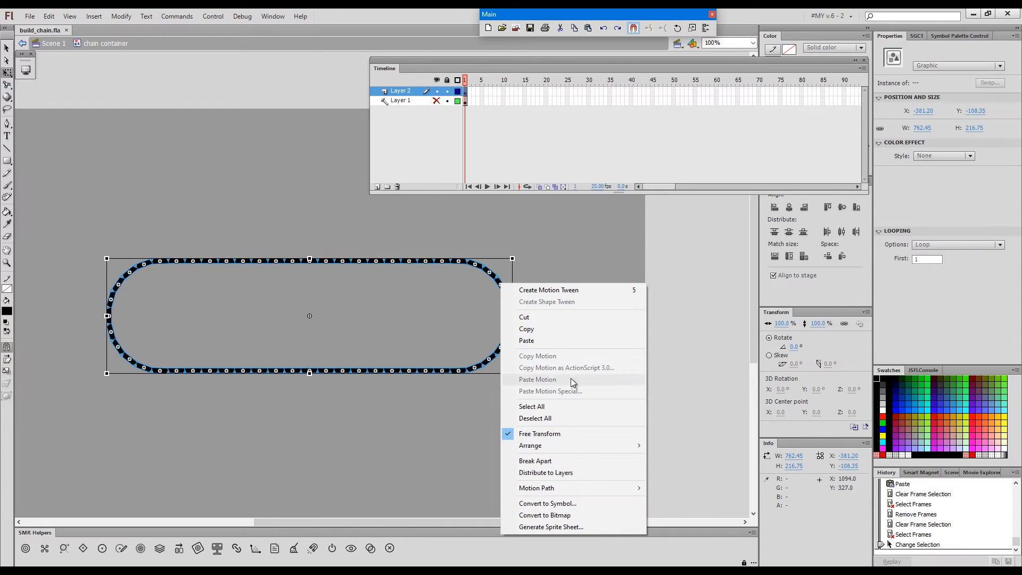
left_click(593, 472)
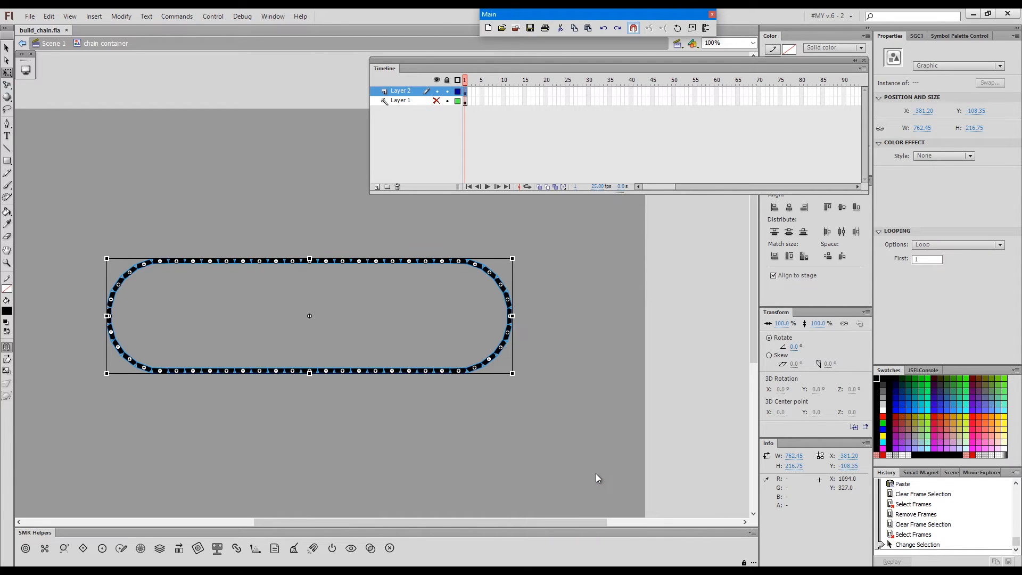
left_click_drag(371, 194, 564, 563)
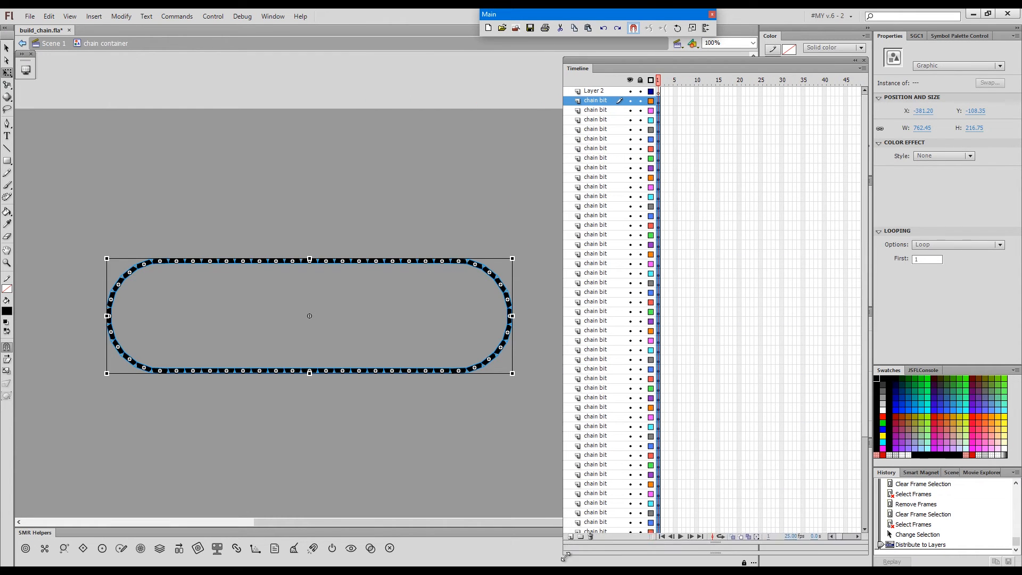
left_click_drag(644, 61, 640, 46)
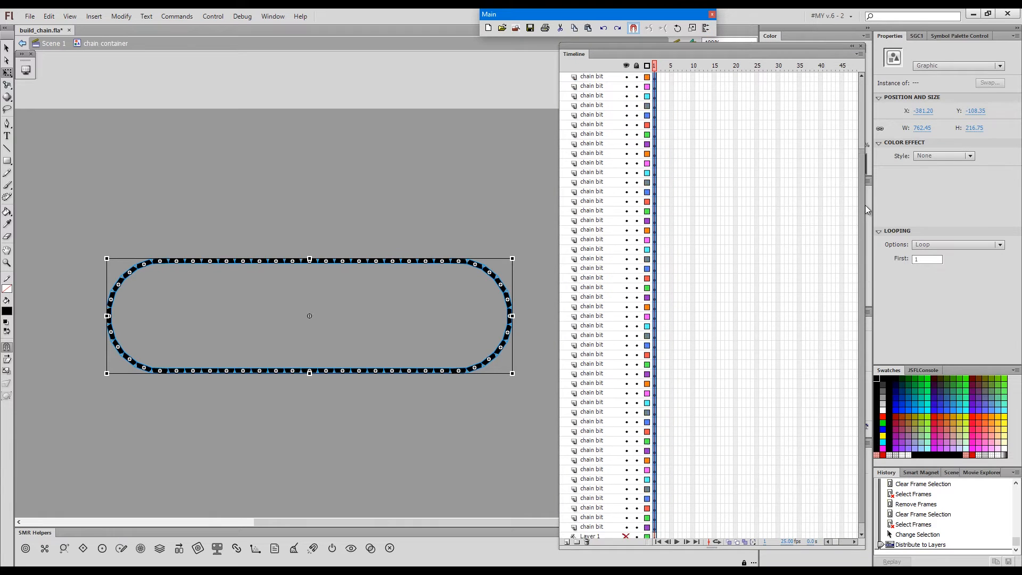
Delete the empty Layer 2 and add a layer folder above the chain bit layers.
left_click(588, 77)
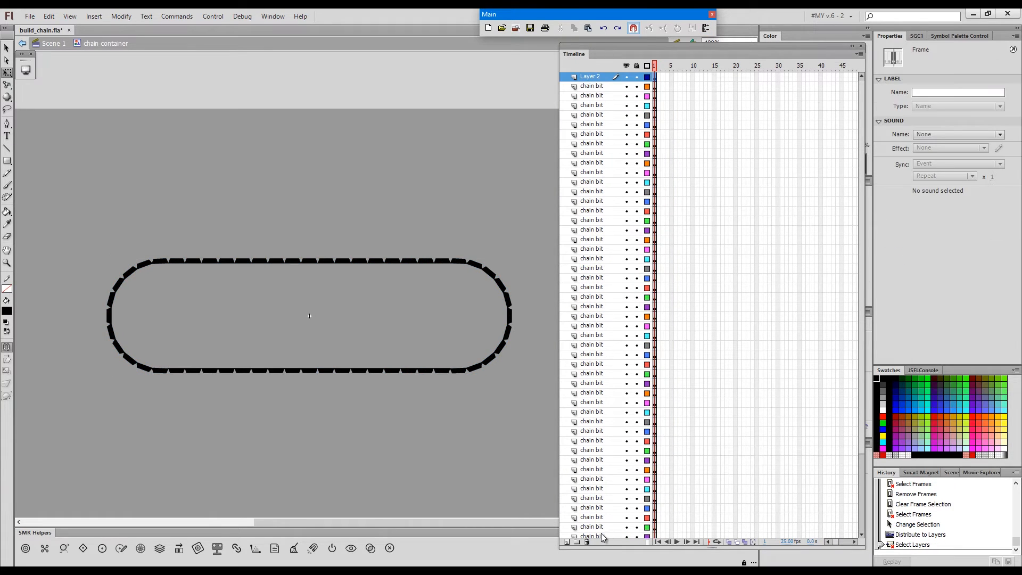
left_click(587, 542)
left_click(585, 81)
left_click(577, 542)
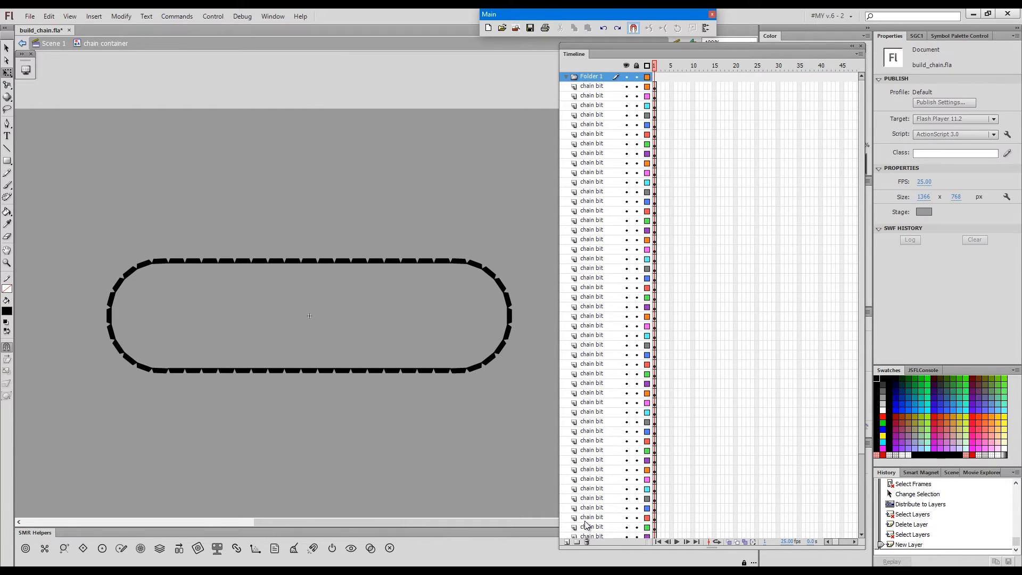
Move all the chain bit layers into the new folder.
left_click(584, 86)
left_click_drag(861, 141, 864, 275)
left_click(594, 517, "shift")
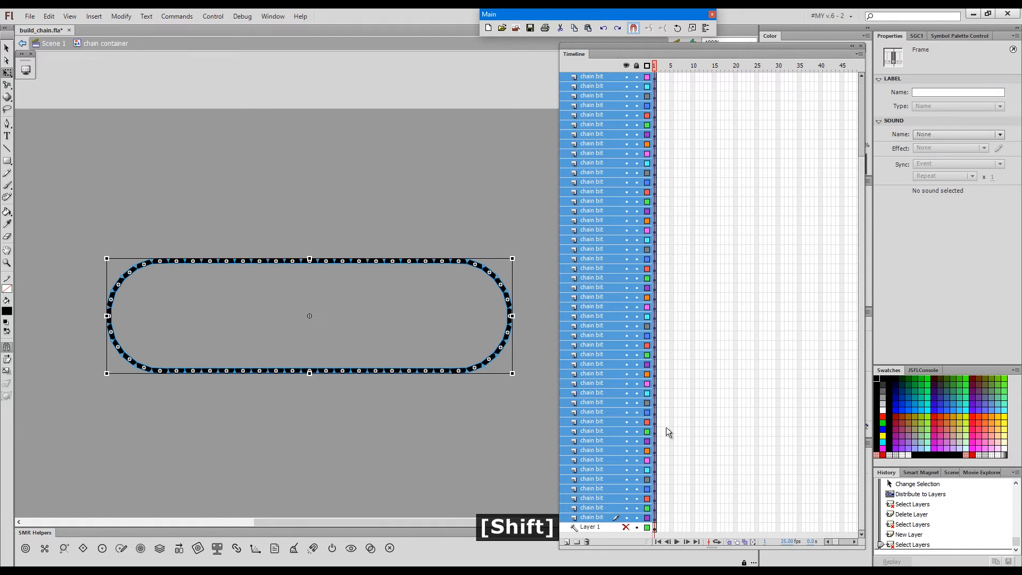
left_click_drag(861, 174, 863, 78)
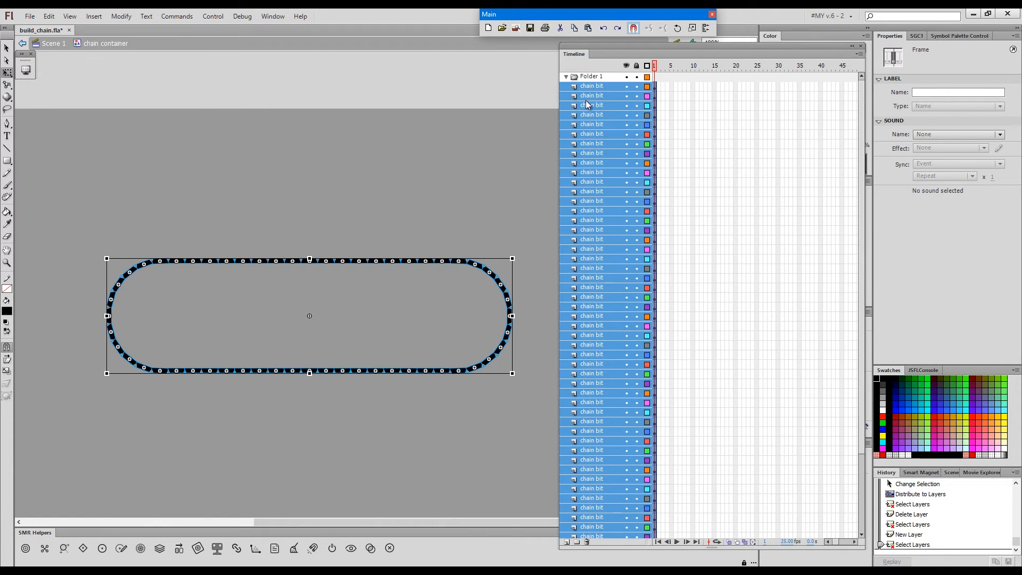
left_click_drag(595, 90, 591, 77)
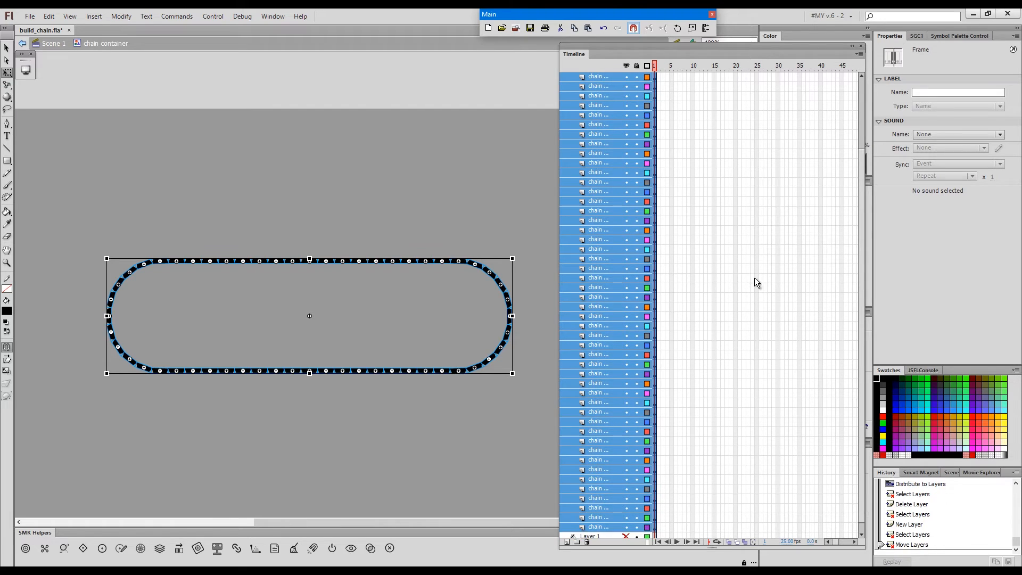
Insert frames on all layers to extend the chain bits to frame 9.
left_click(663, 73)
key("z")
key("z")
key("z")
key("z")
key("z")
key("z")
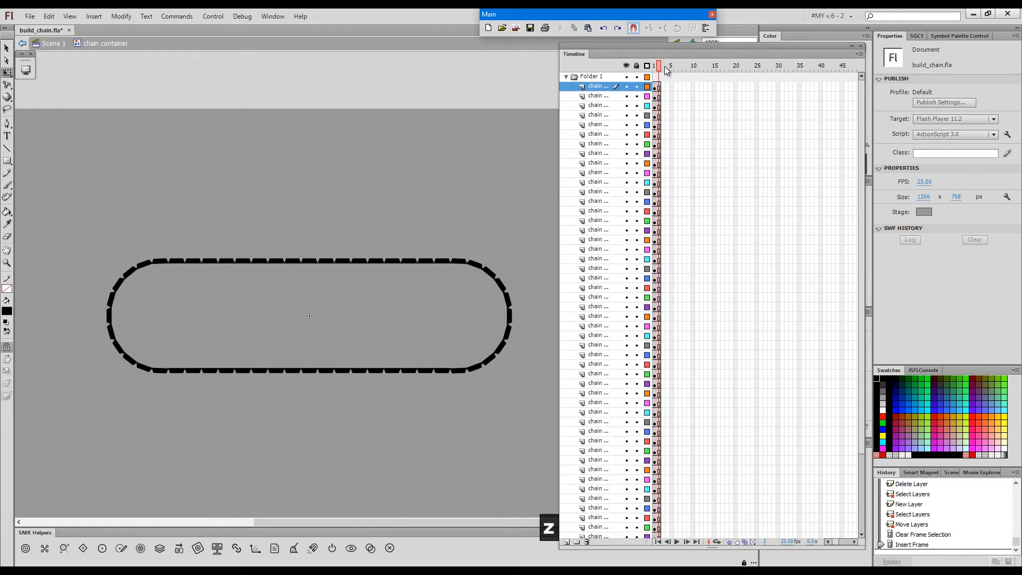
key("z")
key("z")
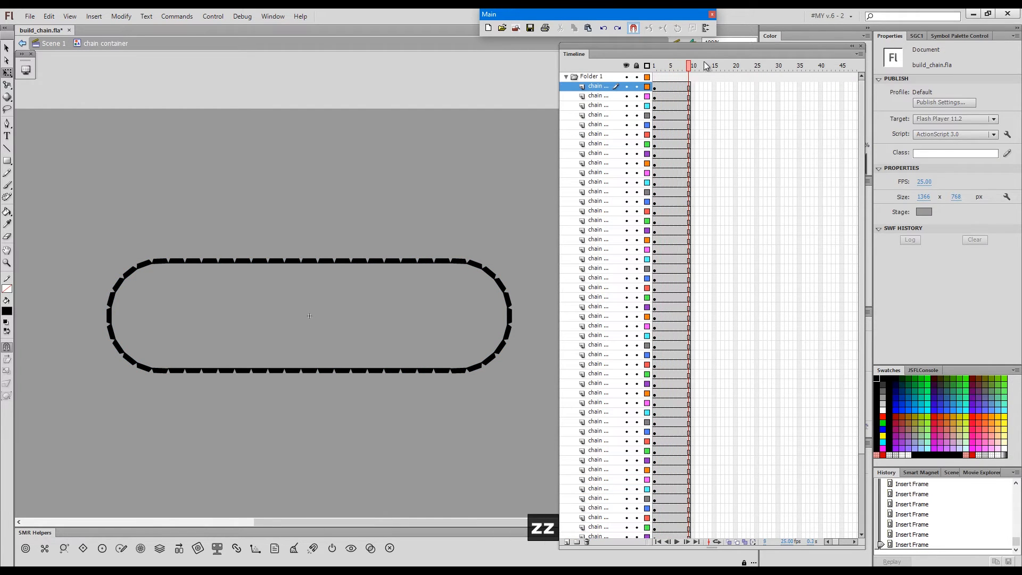
Add keyframes at frame 10 on all chain bit layers and delete all the links on that frame.
key("x")
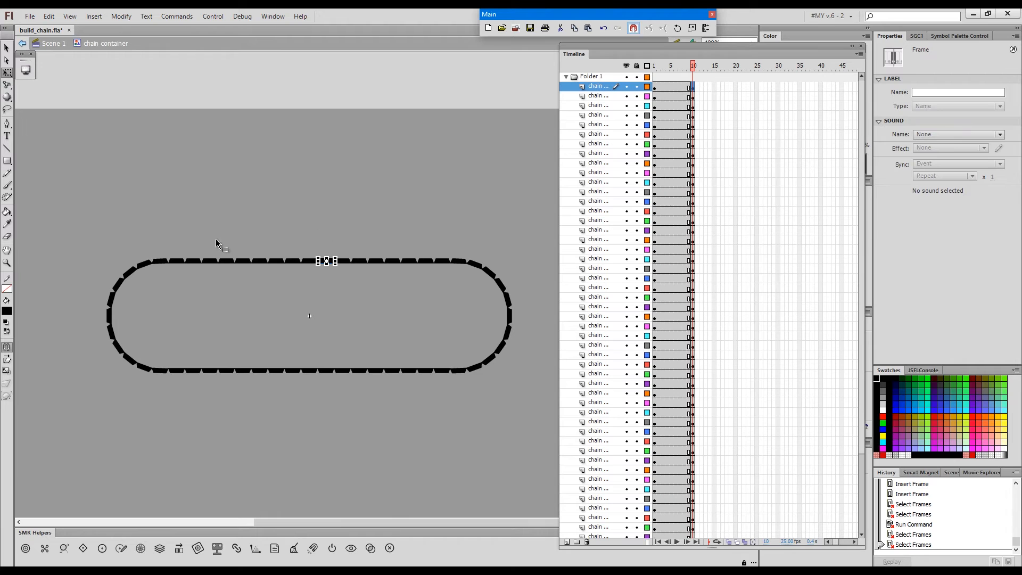
left_click_drag(109, 228, 538, 394)
key("Delete")
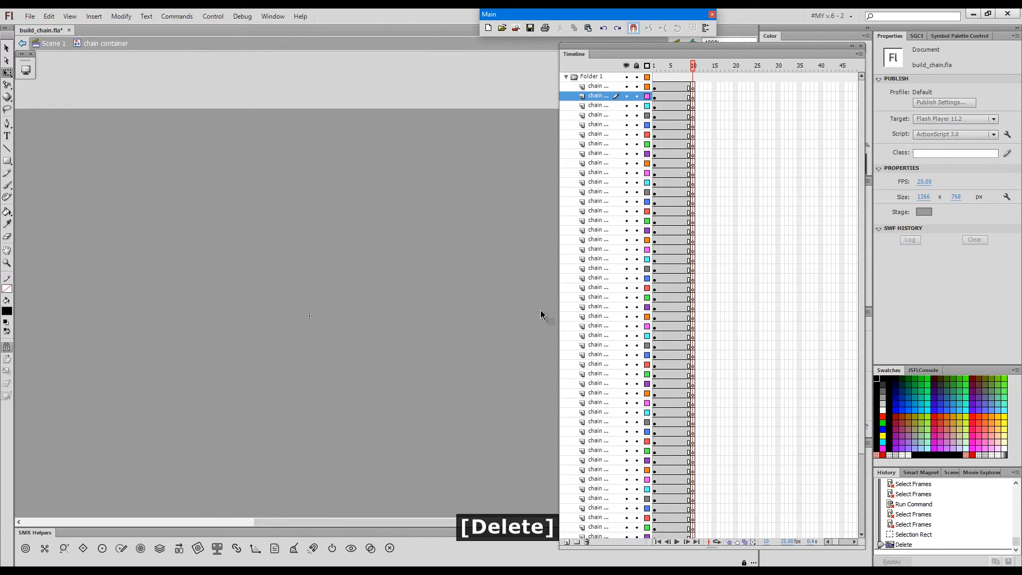
left_click_drag(695, 66, 654, 66)
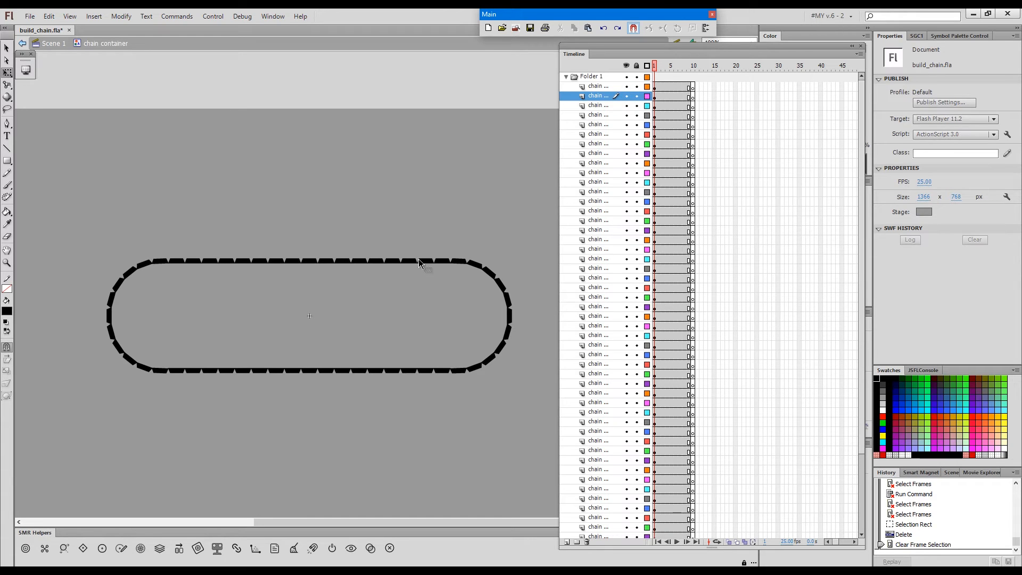
Examine up close how neighbouring links sit next to each other along the chain's upper straight section at frame 1.
left_click_drag(559, 549, 573, 478)
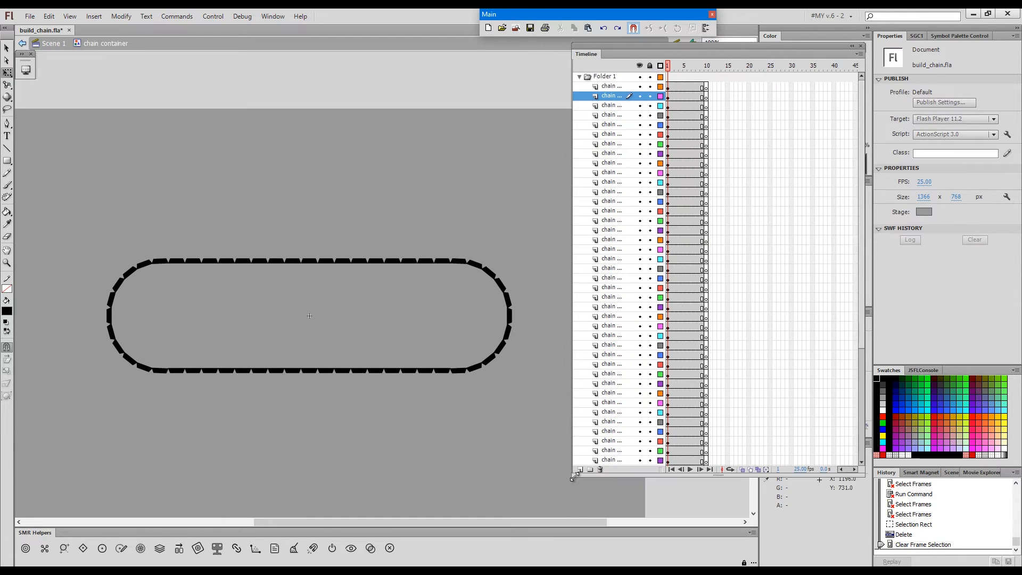
key("ctrl+space")
left_click_drag(266, 228, 396, 310)
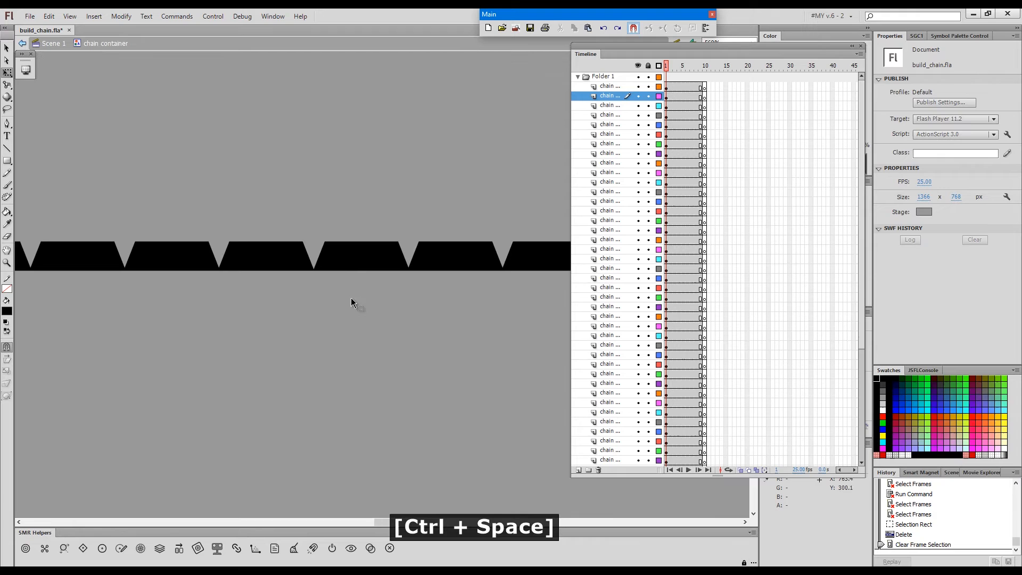
left_click(353, 254)
left_click(347, 259)
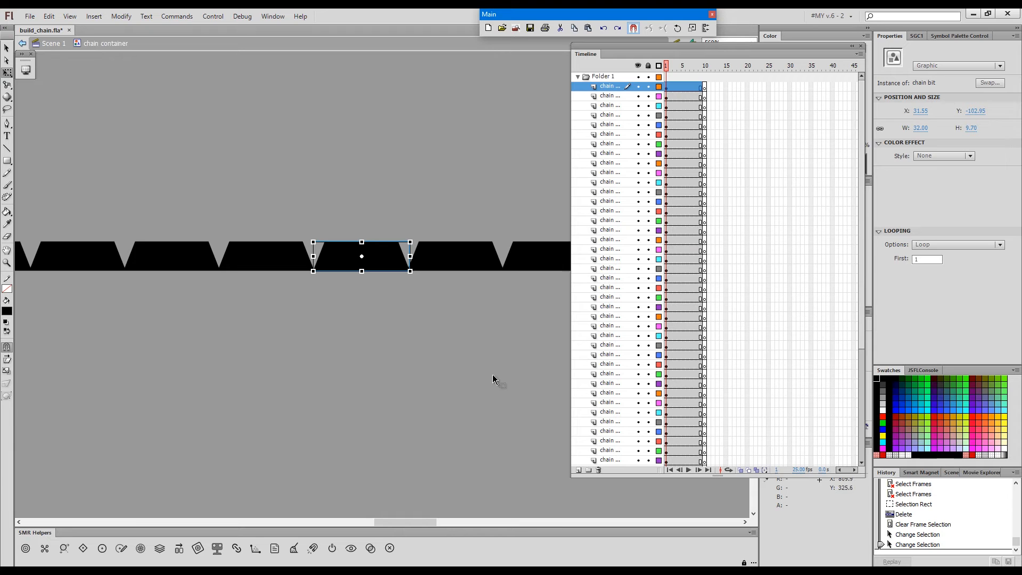
key("ctrl+1")
left_click(495, 198)
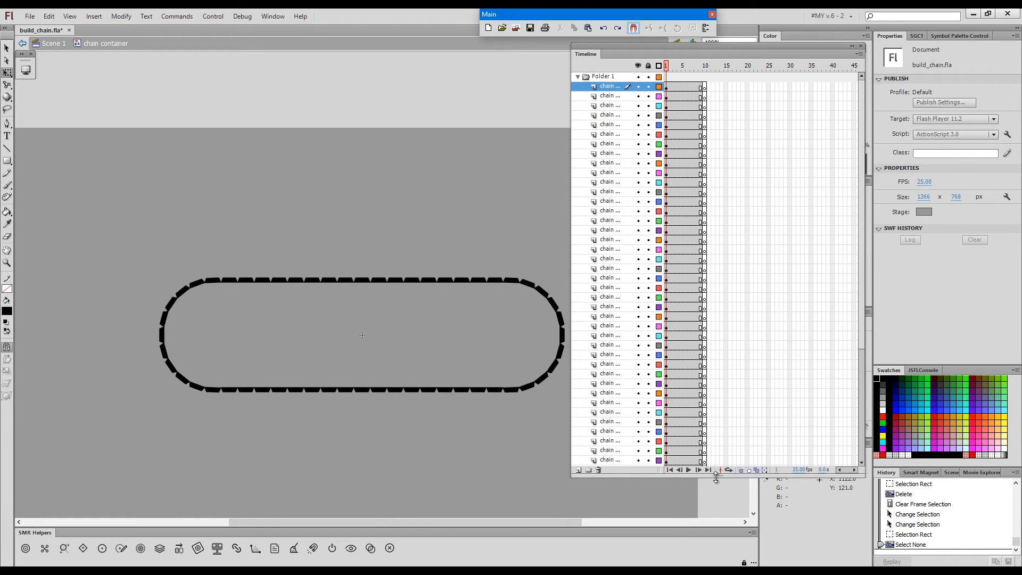
left_click_drag(715, 477, 715, 516)
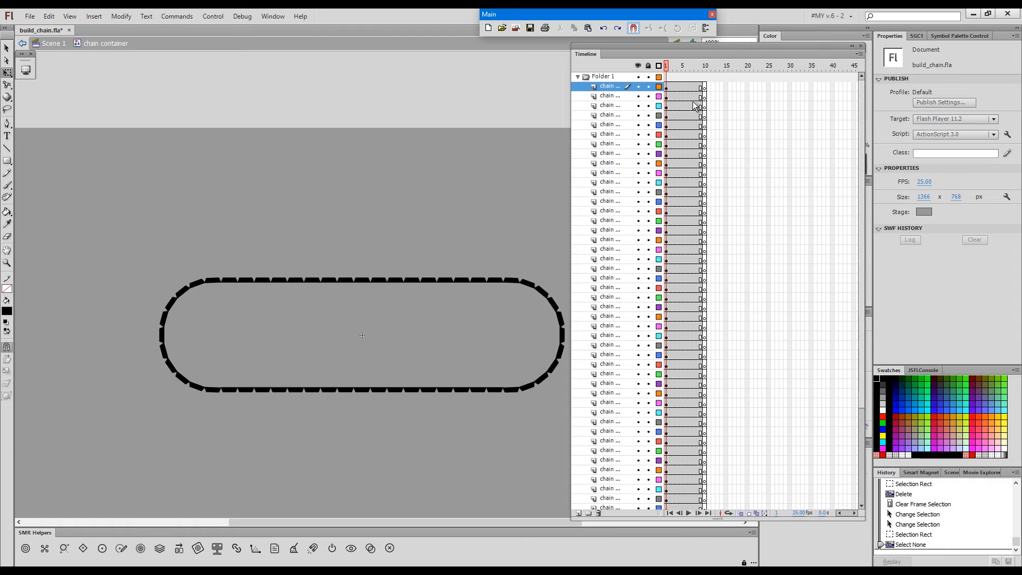
Copy the frame 1 keyframes of all chain bit layers except the lowest to frame 10, shifted one layer down.
left_click(666, 87)
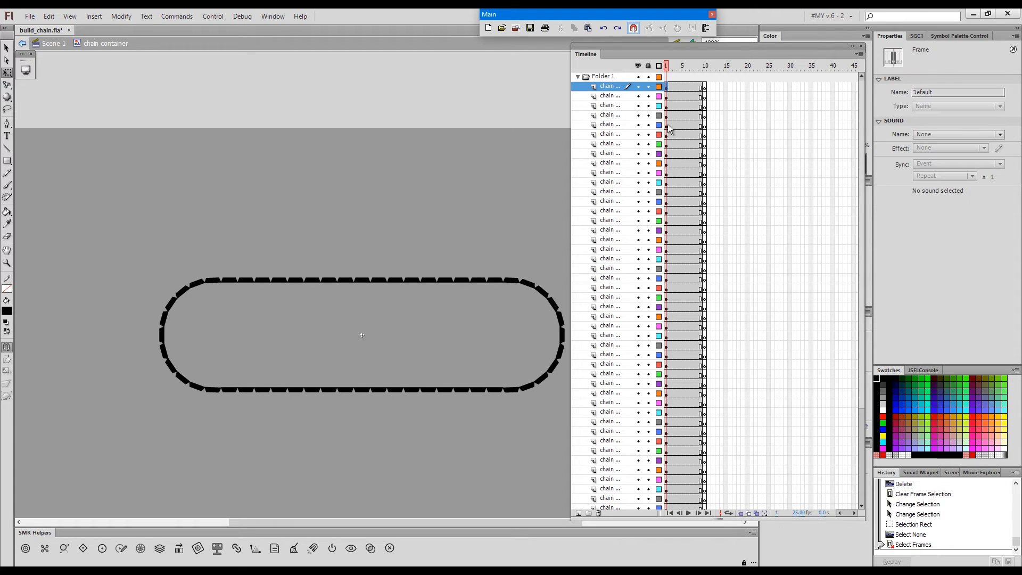
left_click_drag(861, 105, 879, 322)
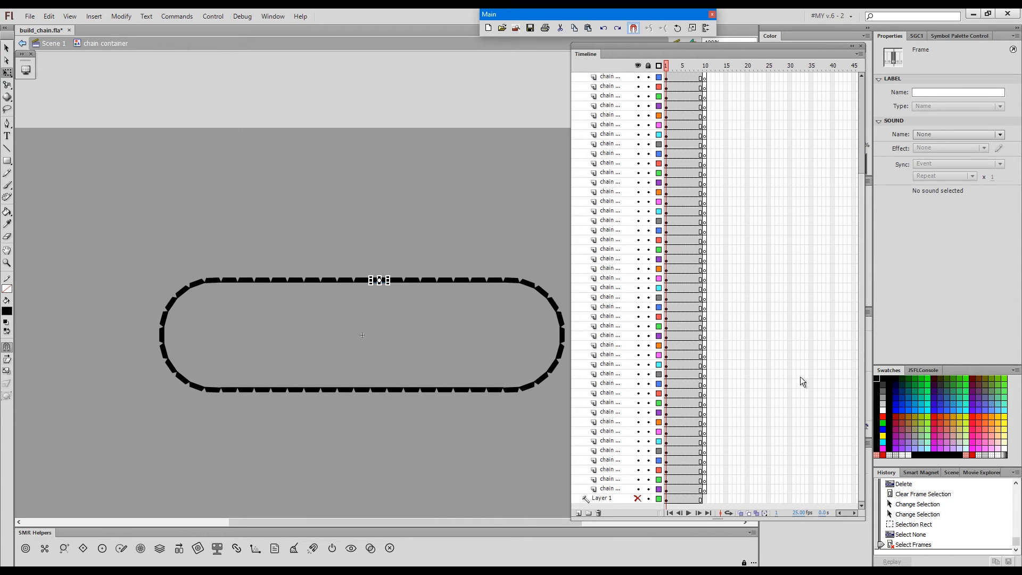
left_click(665, 482, "shift")
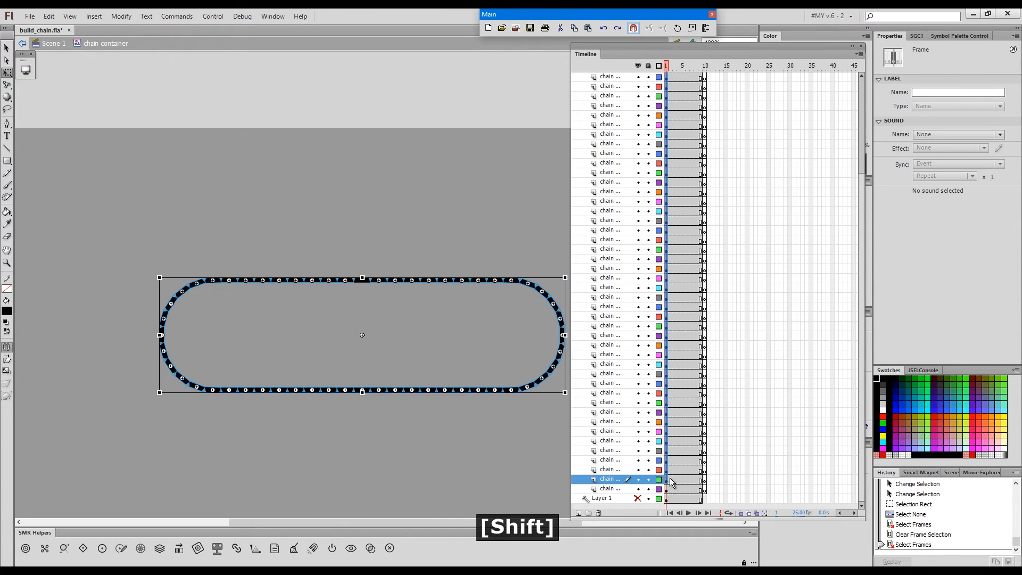
left_click_drag(670, 480, 705, 481)
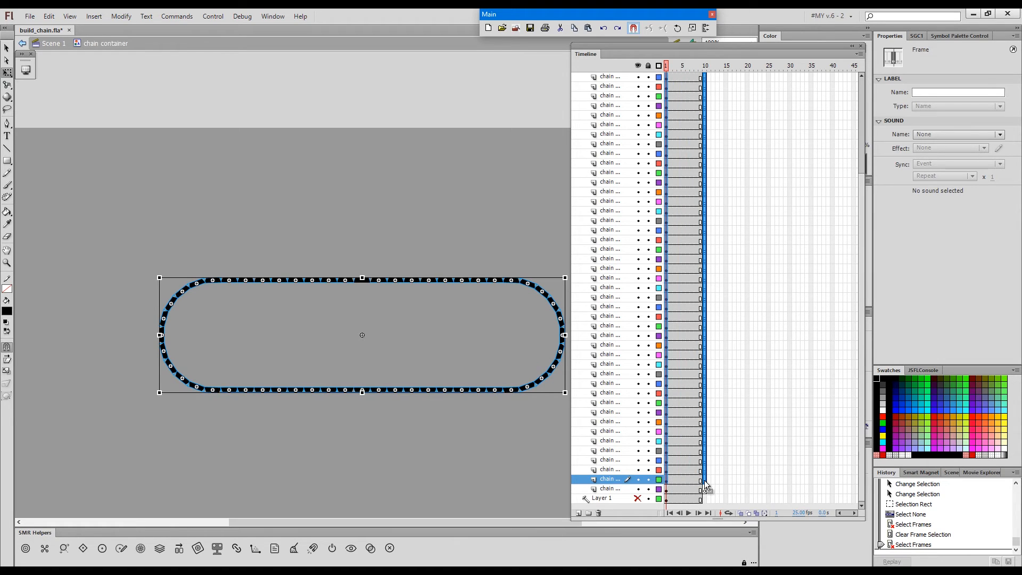
key("alt")
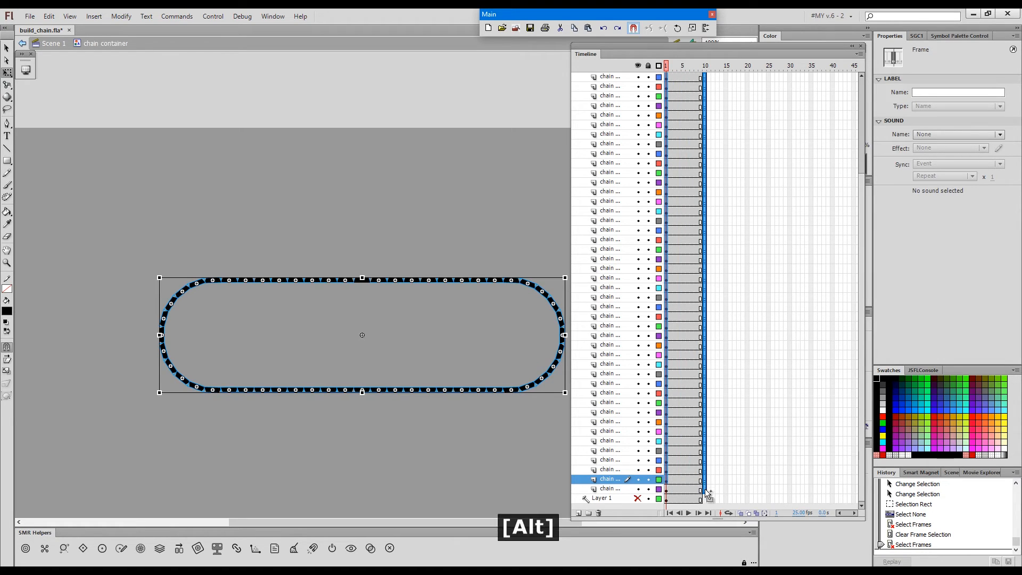
left_click_drag(705, 489, 705, 490)
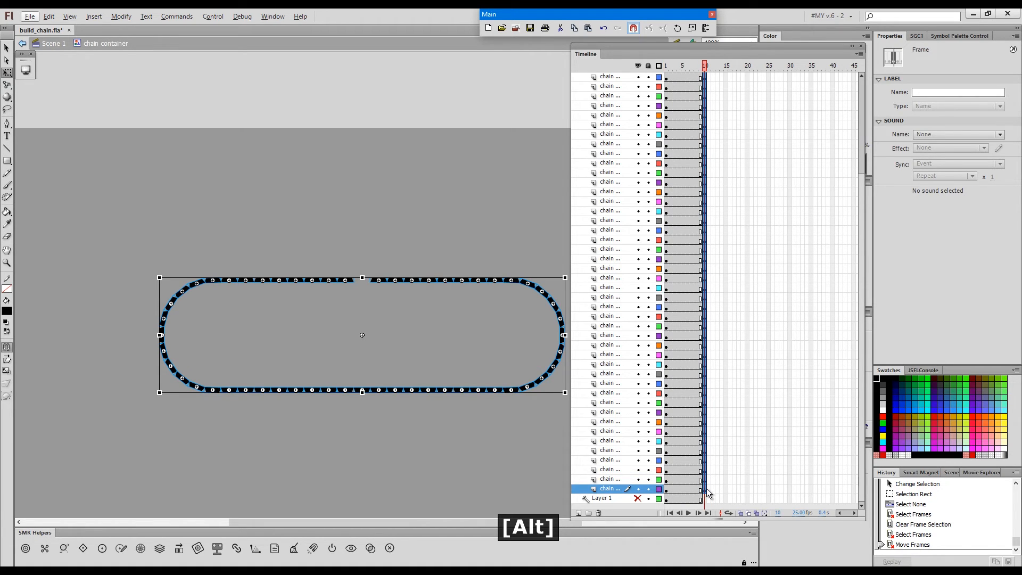
Isolate the lowest chain bit layer, compare its link's position at frames 1 and 10, and show all layers again.
left_click(659, 489)
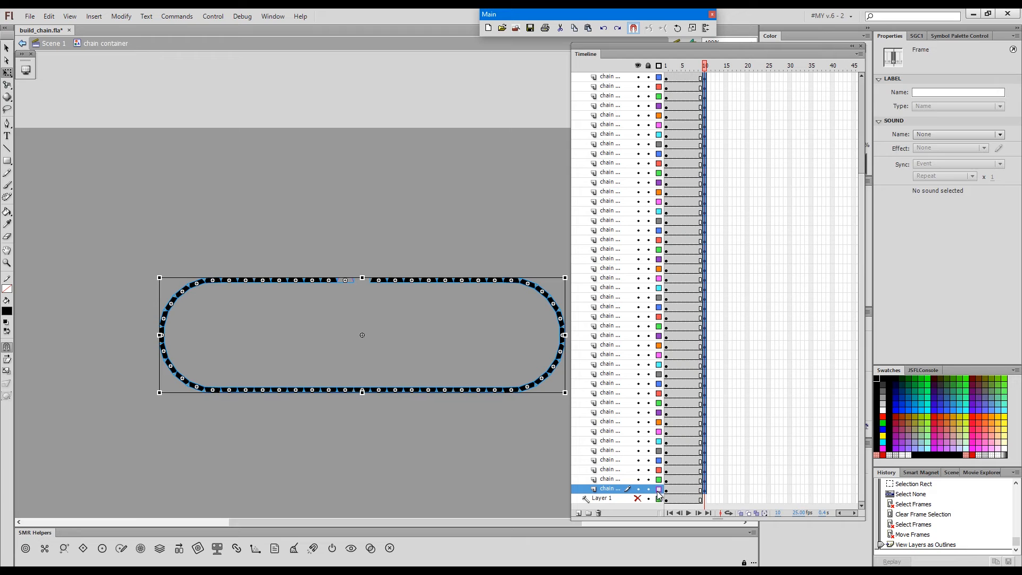
left_click(639, 489, "alt")
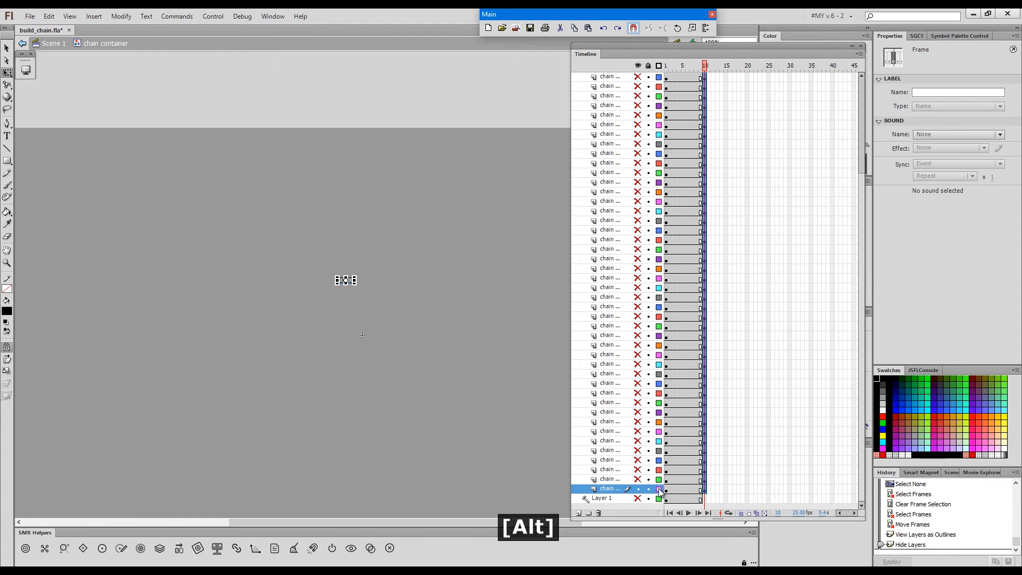
left_click(659, 489)
left_click(668, 489)
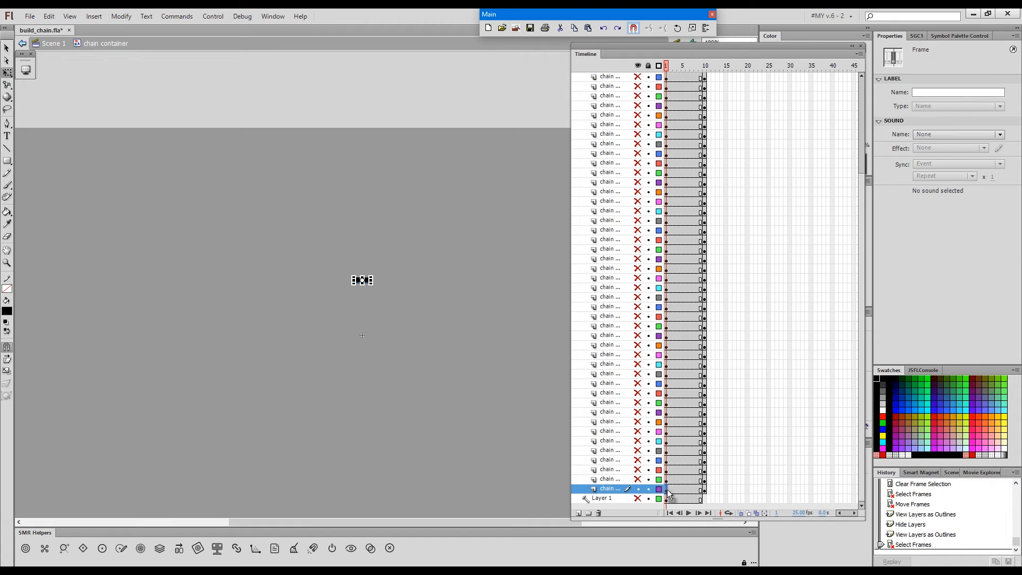
left_click(704, 490)
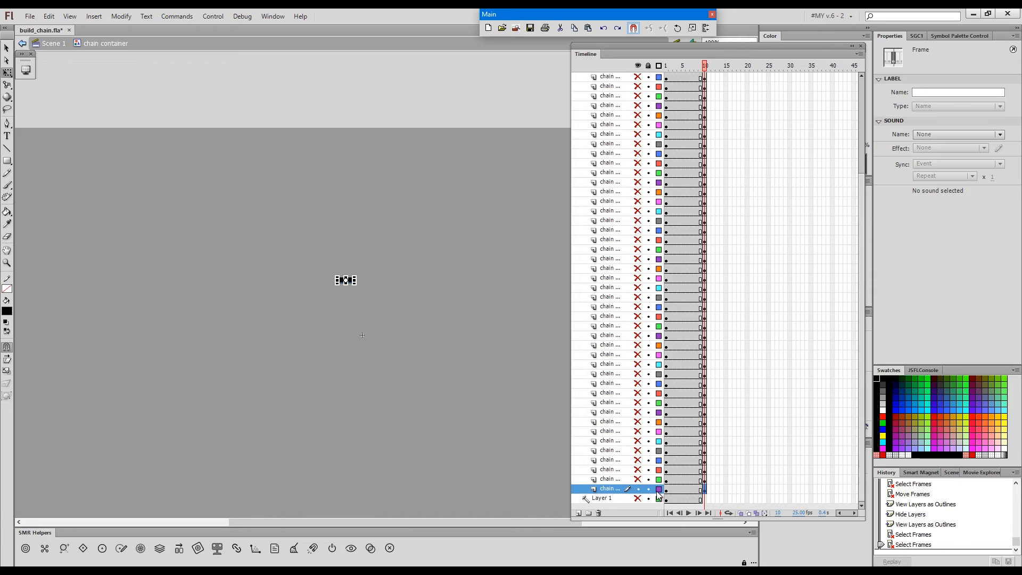
left_click(637, 489)
left_click(638, 489)
left_click(637, 66)
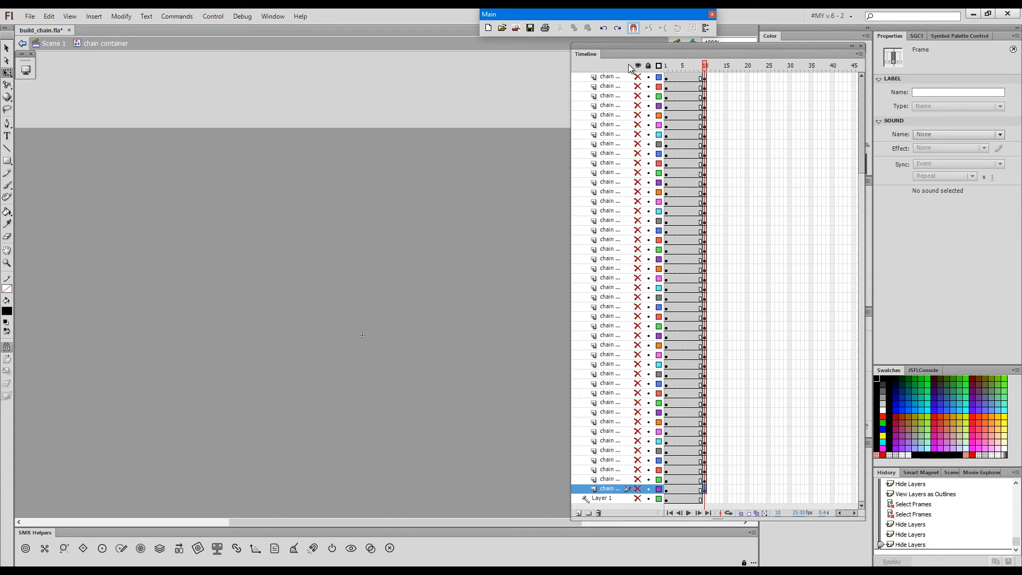
left_click(637, 66)
Lock Layer 1 and copy the lowest chain bit layer's frame 1 keyframe to frame 10 of the topmost chain bit layer.
left_click(647, 499)
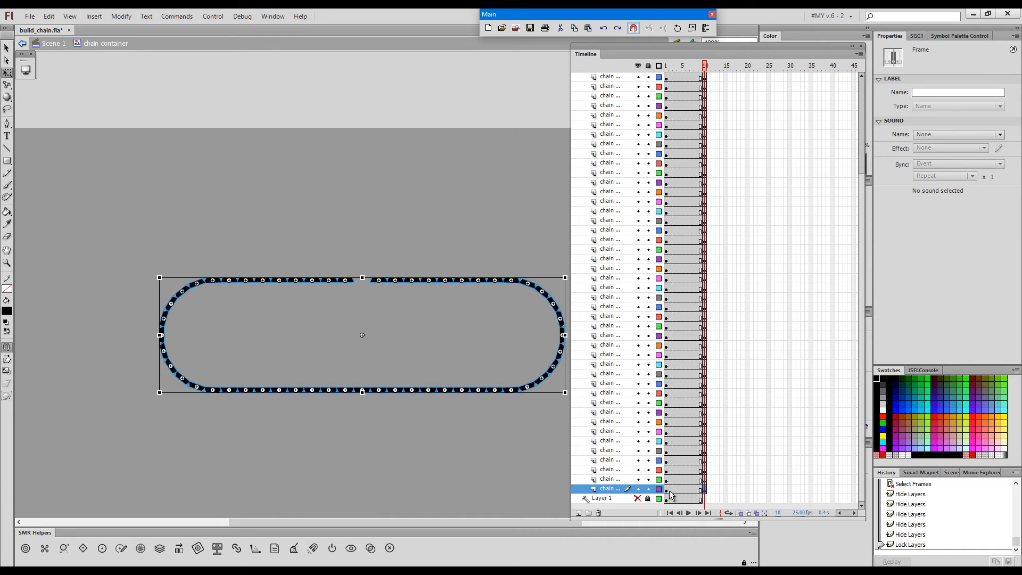
left_click(667, 492)
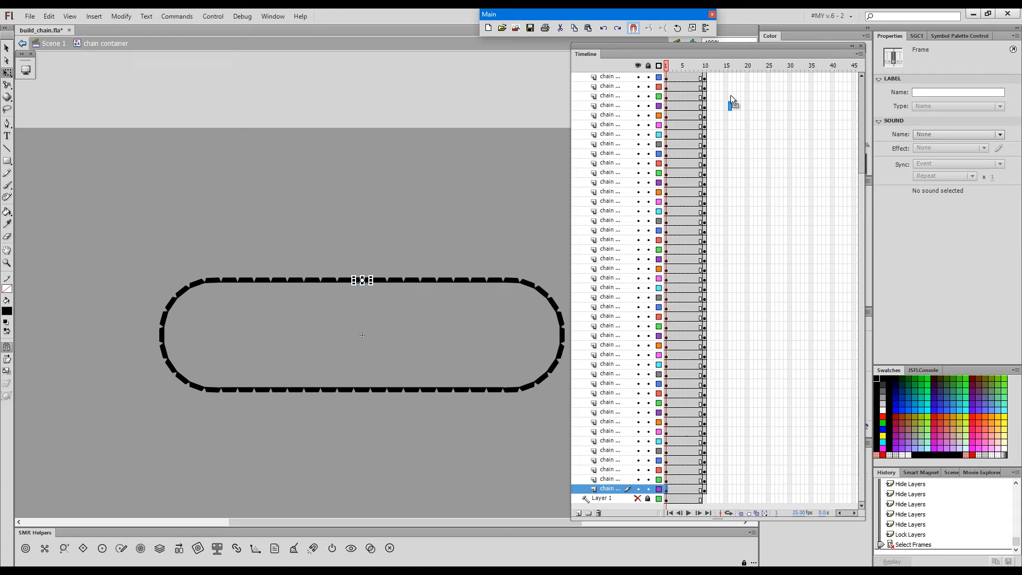
left_click(729, 77)
scroll(732, 61, "up", 3)
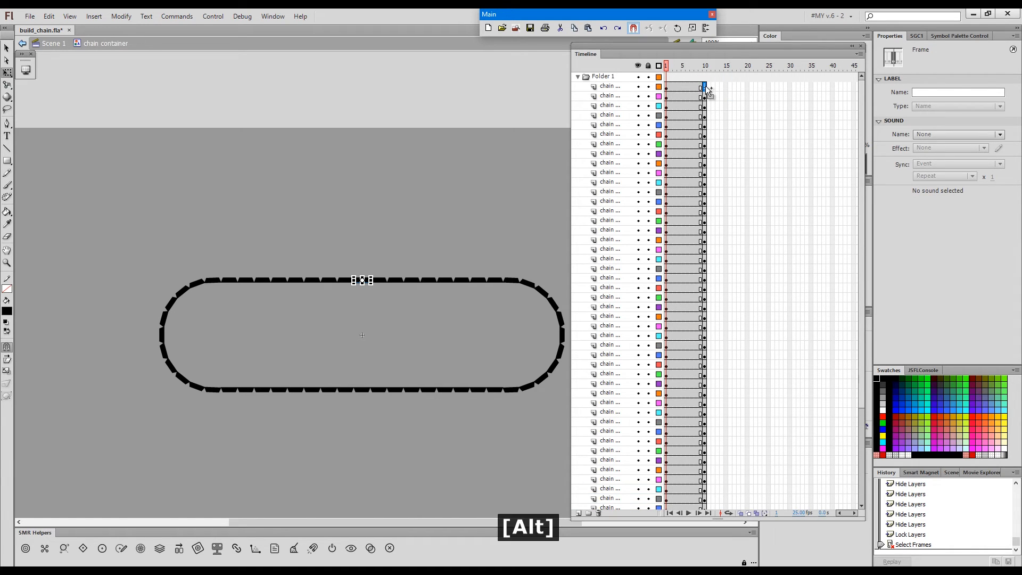
left_click_drag(707, 91, 707, 93)
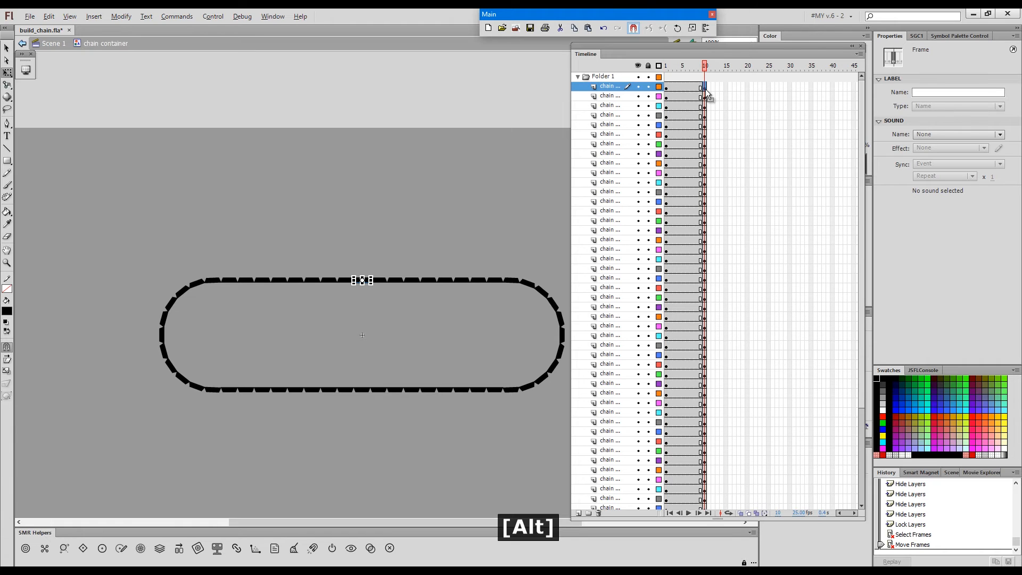
Create classic tweens between frames 1 and 10 on all chain bit layers and preview the motion.
left_click(692, 86)
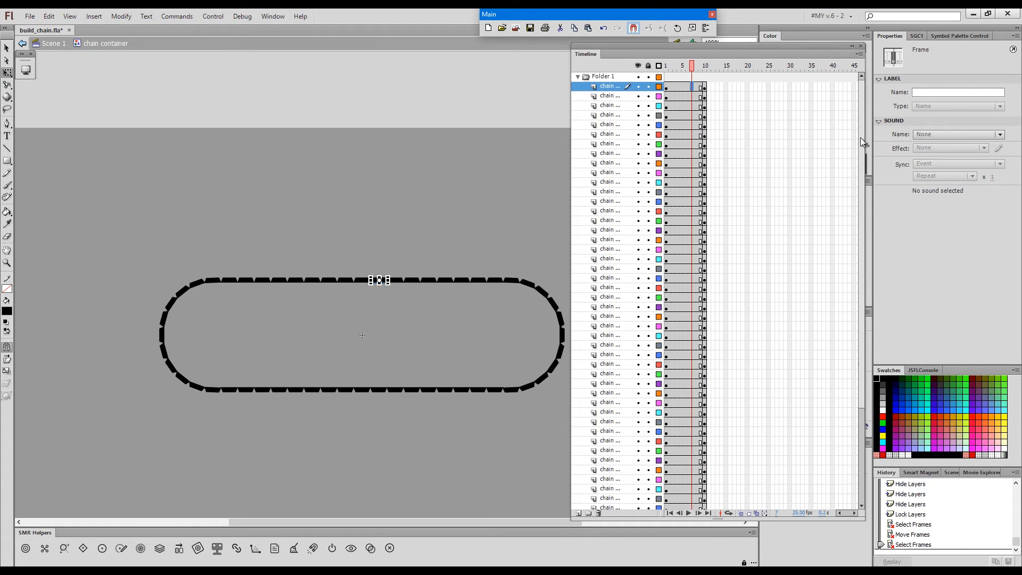
scroll(863, 142, "down", 5)
left_click(691, 490, "shift")
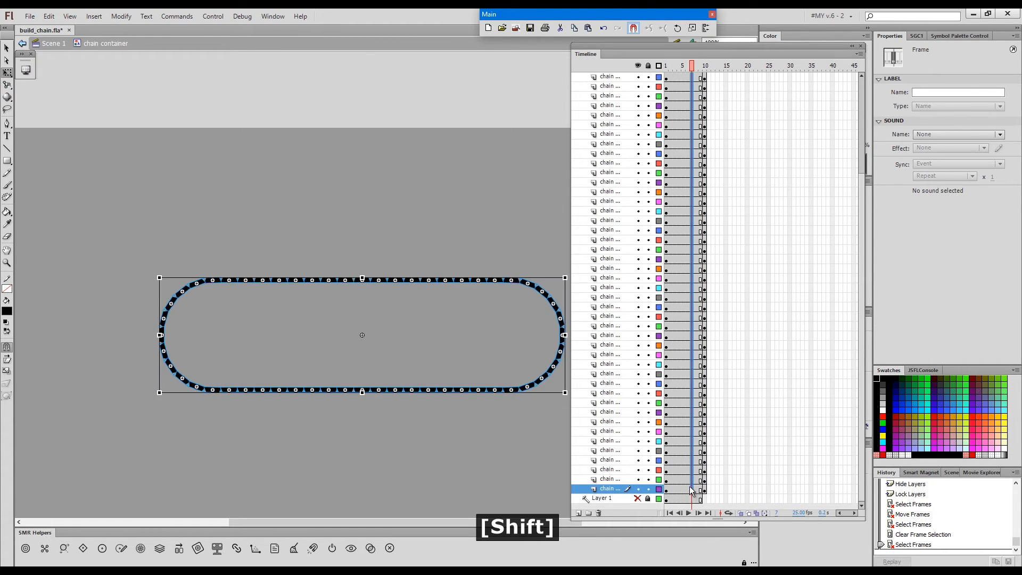
key("4")
left_click_drag(675, 65, 708, 79)
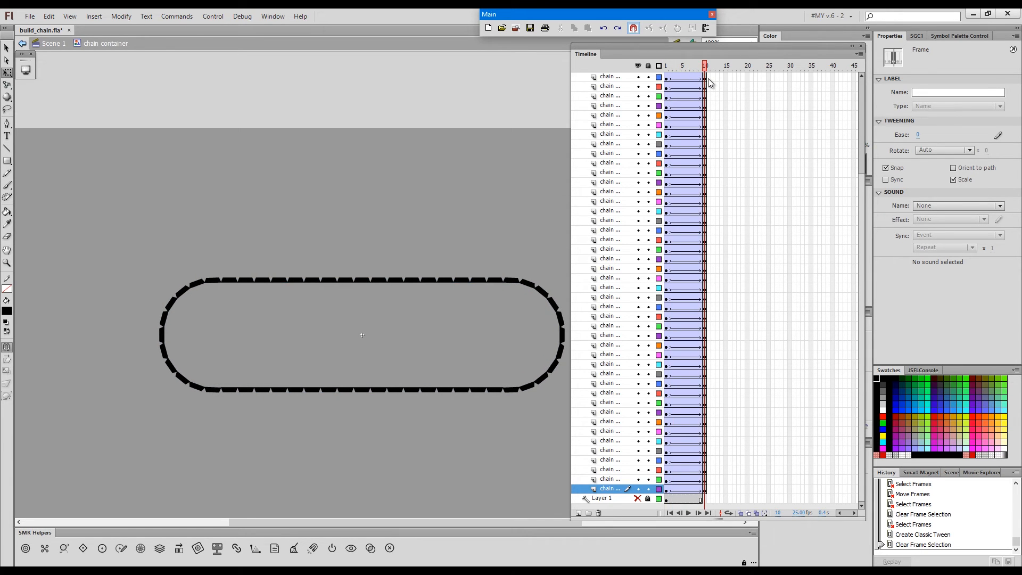
left_click_drag(710, 79, 753, 129)
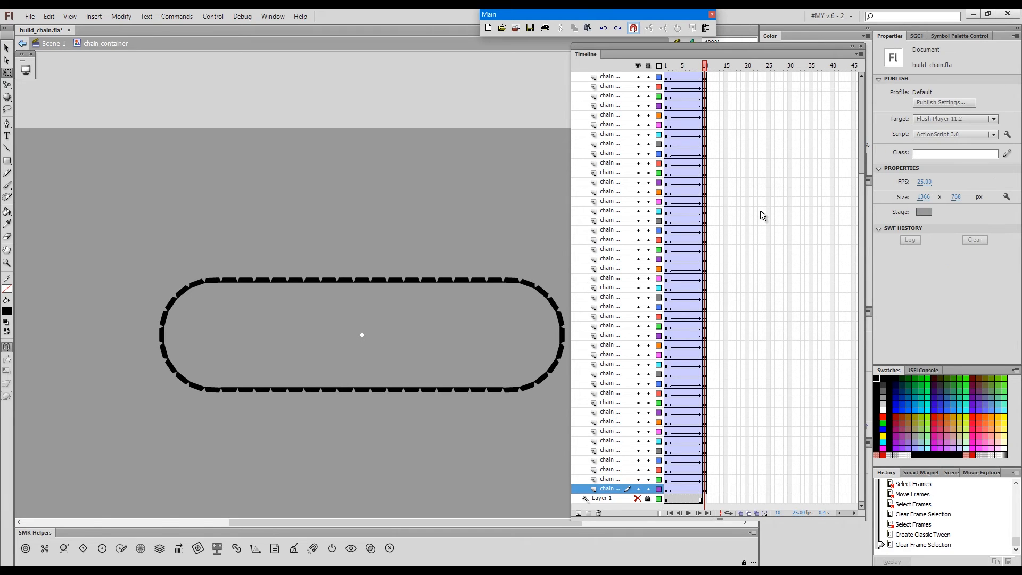
left_click_drag(571, 519, 579, 522)
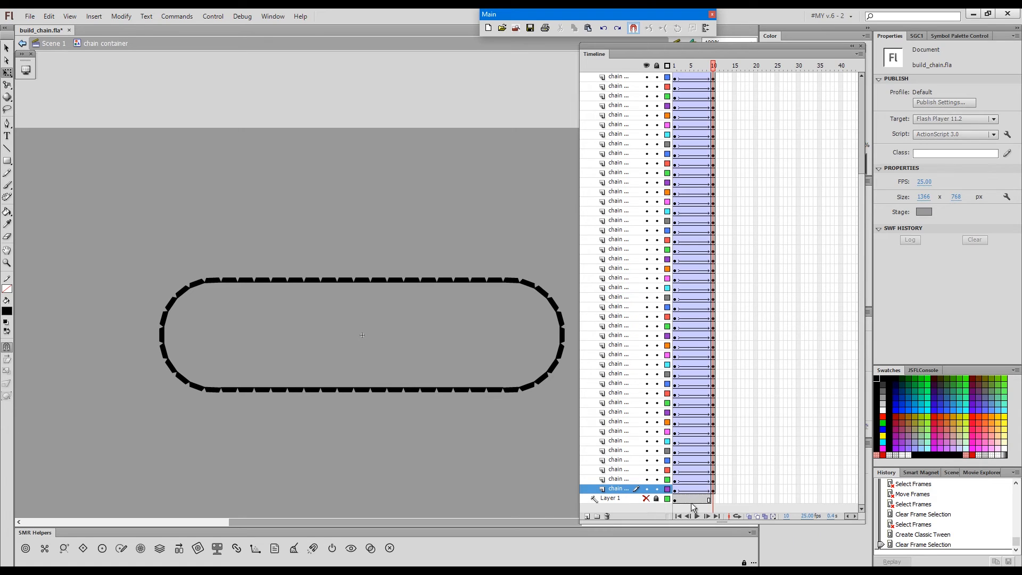
Insert a frame at frame 9 on all layers to lengthen the tweens by one frame.
left_click(715, 69)
left_click_drag(713, 68, 710, 74)
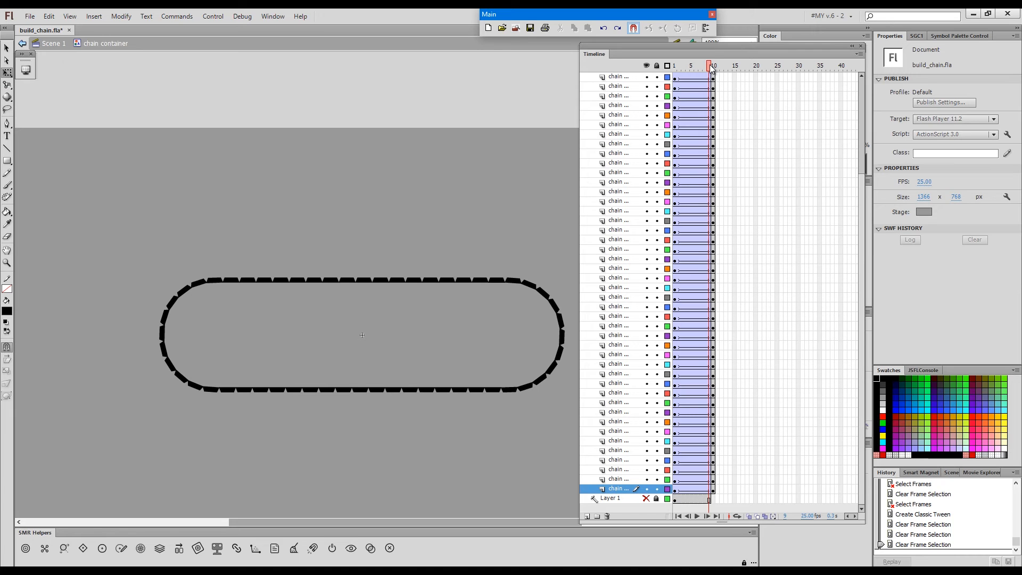
key("F5")
left_click(714, 68)
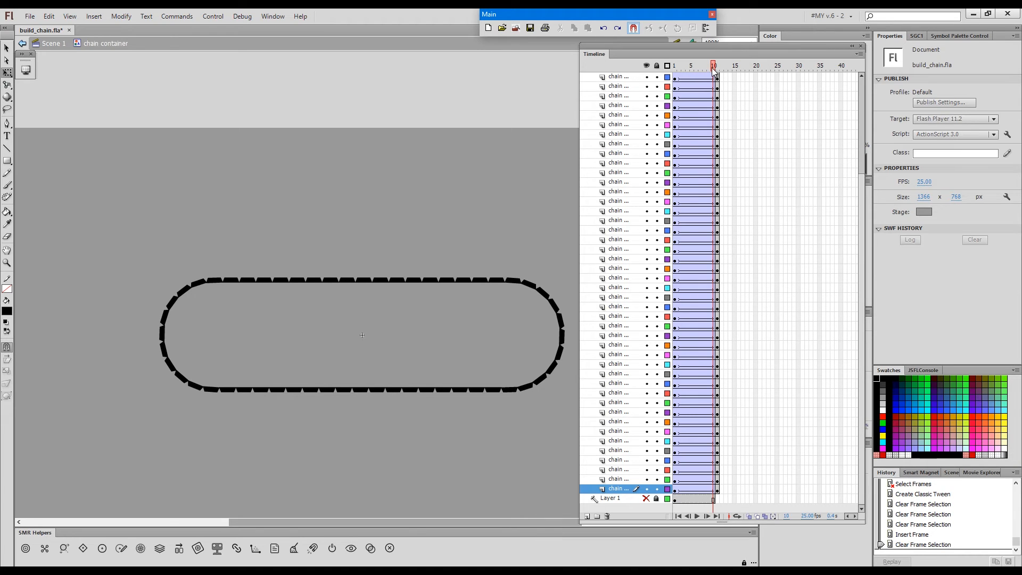
Extend Layer 1 in Scene 1 to frame 10 and test the movie to check the chain loop.
left_click(55, 43)
left_click(712, 78)
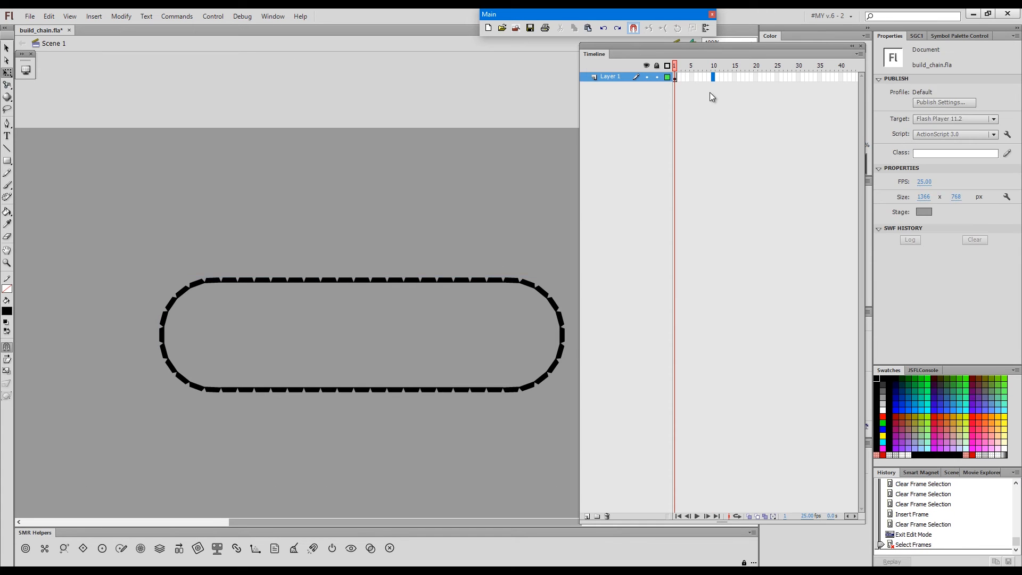
key("z")
left_click(712, 142)
mouse_move(706, 69)
left_mouse_down()
mouse_move(674, 75)
mouse_move(719, 74)
left_mouse_up()
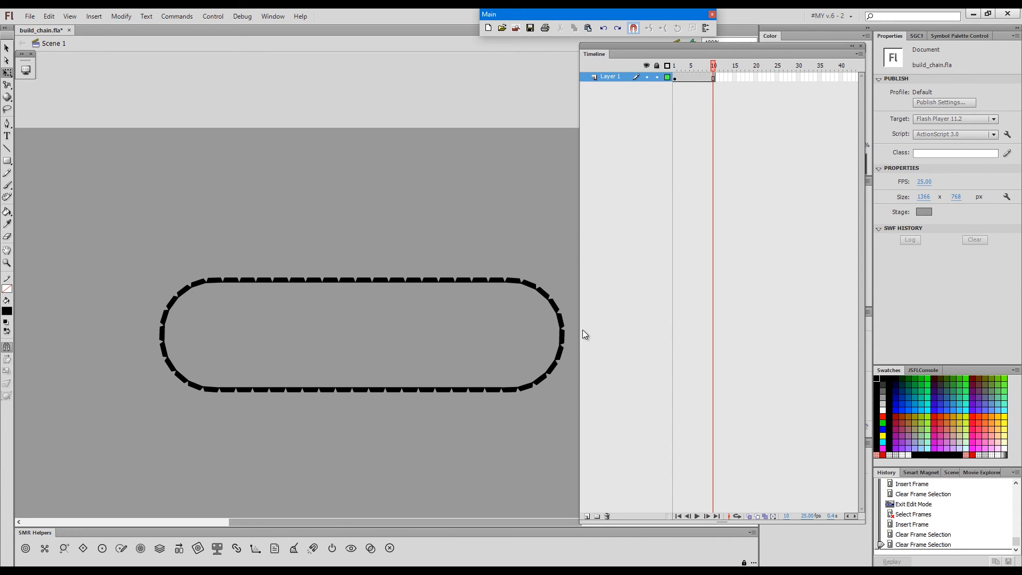
key("ctrl+Return")
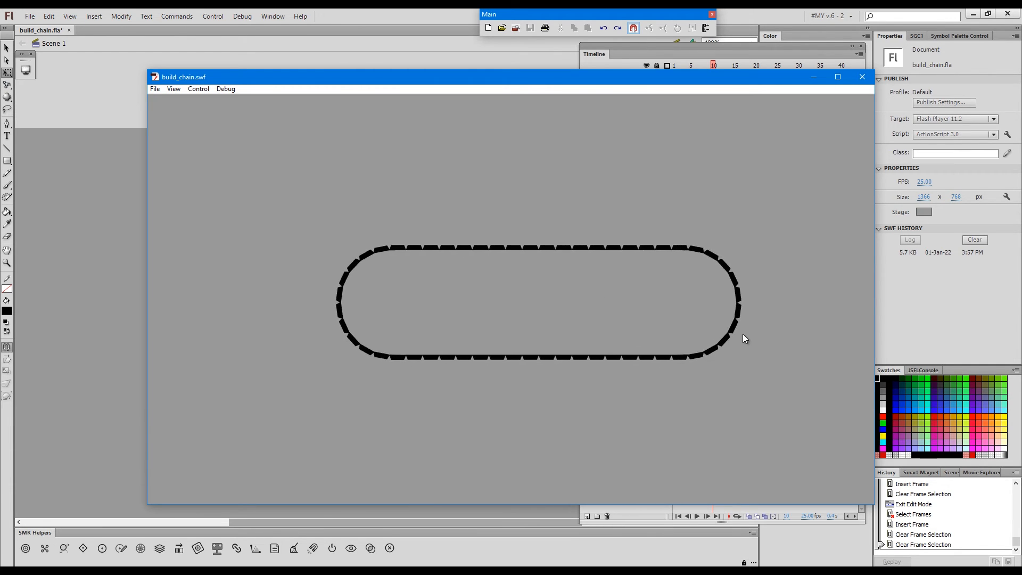
left_click(862, 78)
Open the chain container symbol for editing, widen the timeline and set its rows to Short height.
left_click(674, 78)
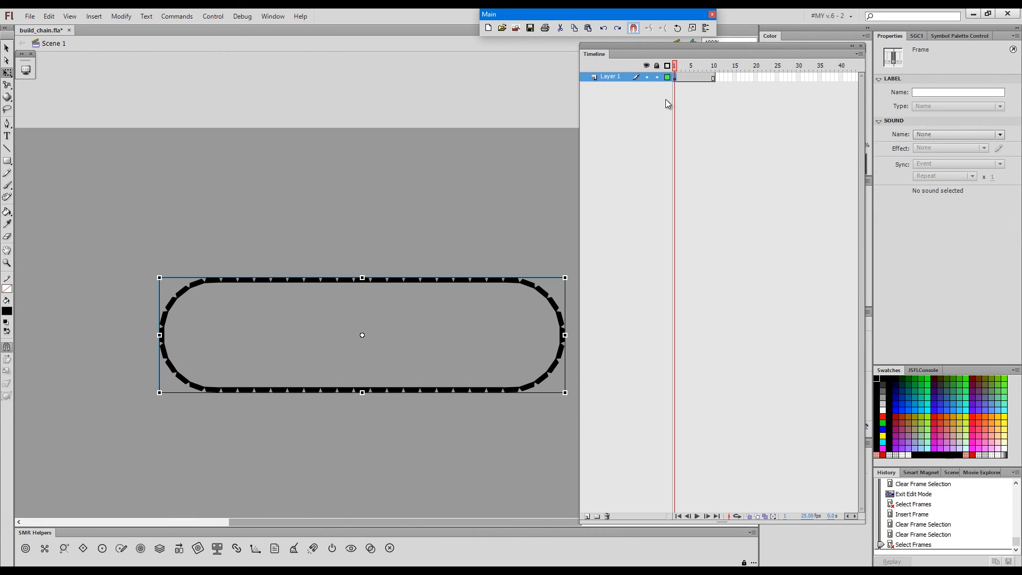
key("F2")
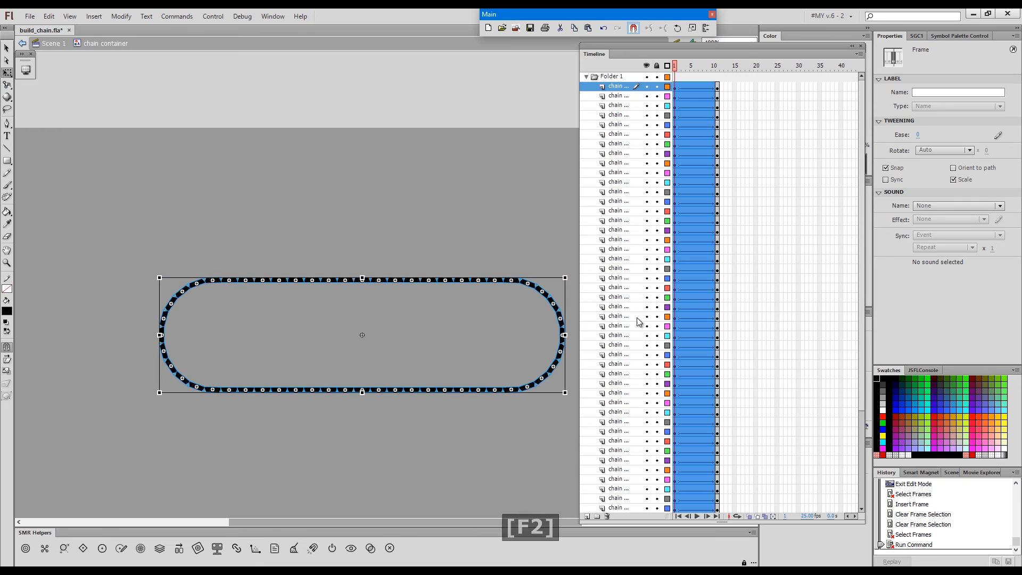
left_click(582, 524)
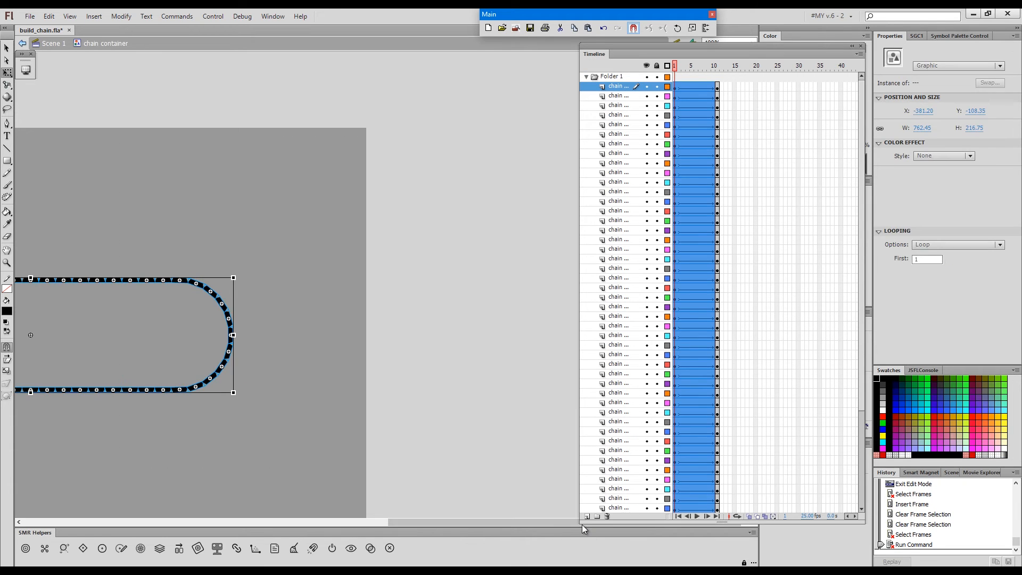
key("space")
left_click_drag(400, 426, 580, 384)
left_click_drag(483, 392, 562, 382)
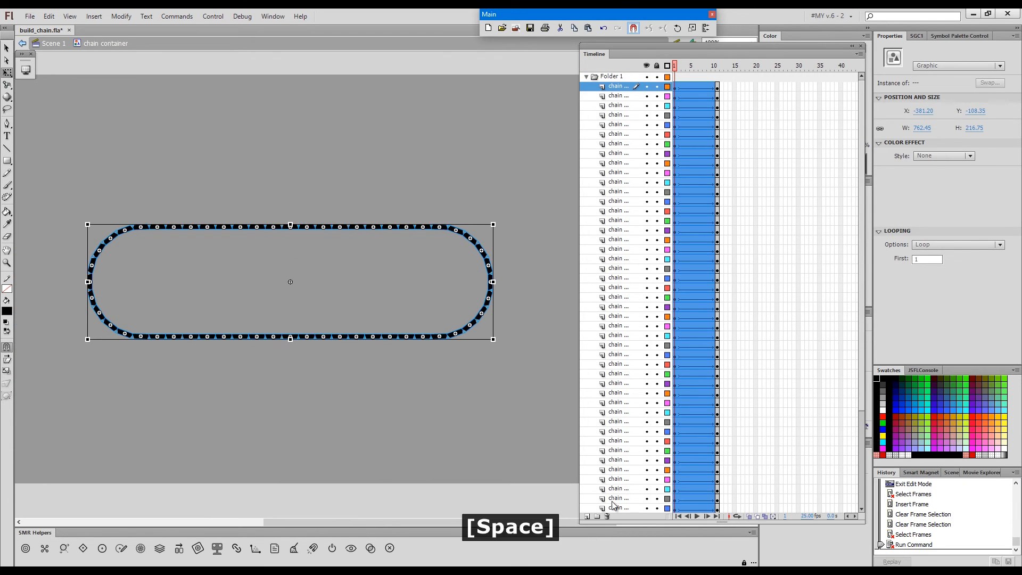
left_click_drag(580, 523, 576, 425)
left_click(858, 54)
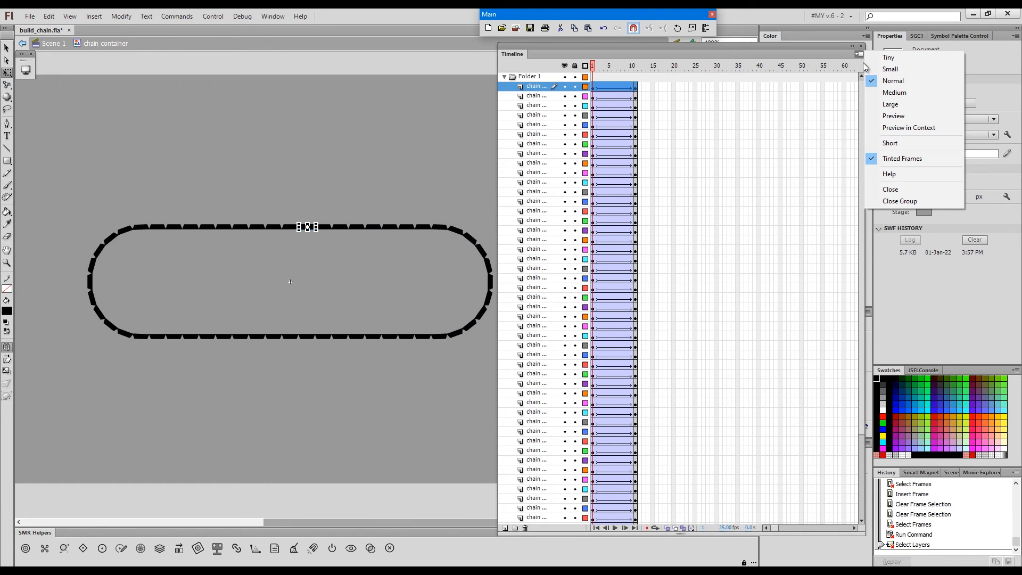
left_click(894, 141)
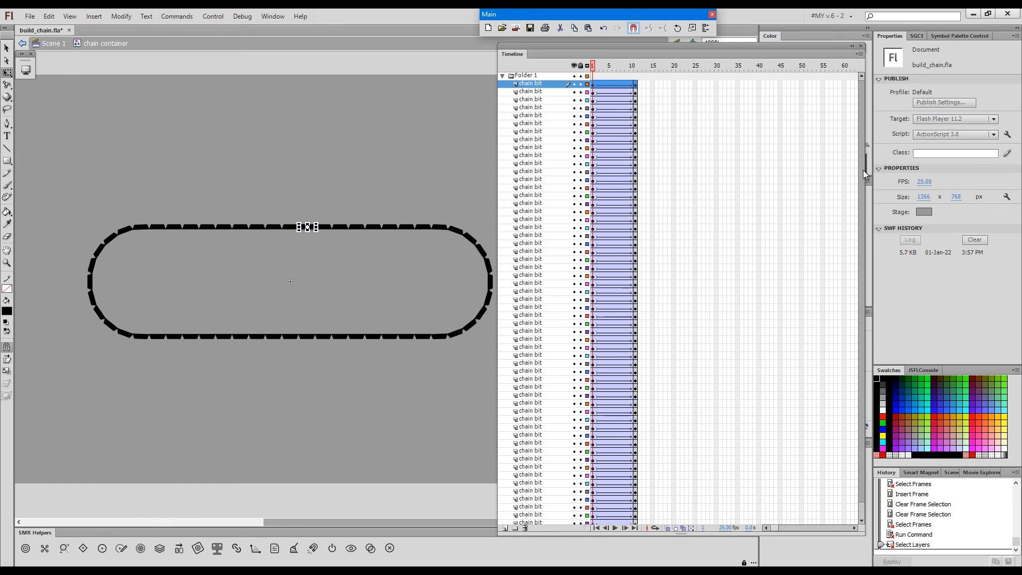
Move Layer 1 from below the chain bit layers to the top of Folder 1.
left_click_drag(863, 171, 866, 319)
left_click(528, 516)
left_click_drag(528, 515, 526, 22)
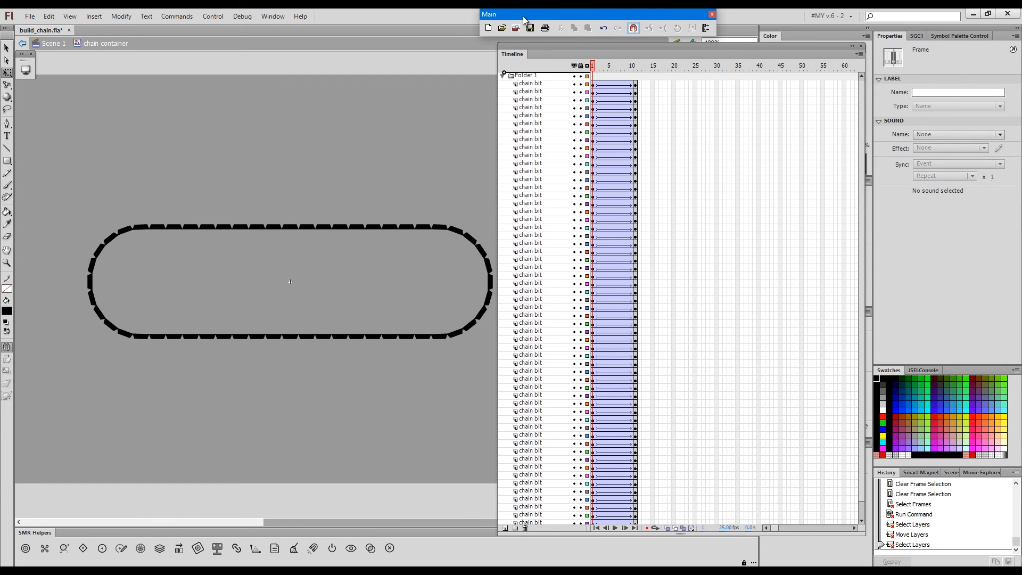
left_click_drag(551, 85, 551, 86)
left_click(542, 93)
Extend Layer 1 to frame 11 and toggle its visibility and lock states.
left_click(633, 83)
key("F5")
left_click(575, 84)
left_click(580, 85)
Attach all chain bit layers to the Layer 1 motion guide and play back the animation.
left_click(541, 93)
left_click_drag(861, 120, 862, 313)
left_click(534, 515, "shift")
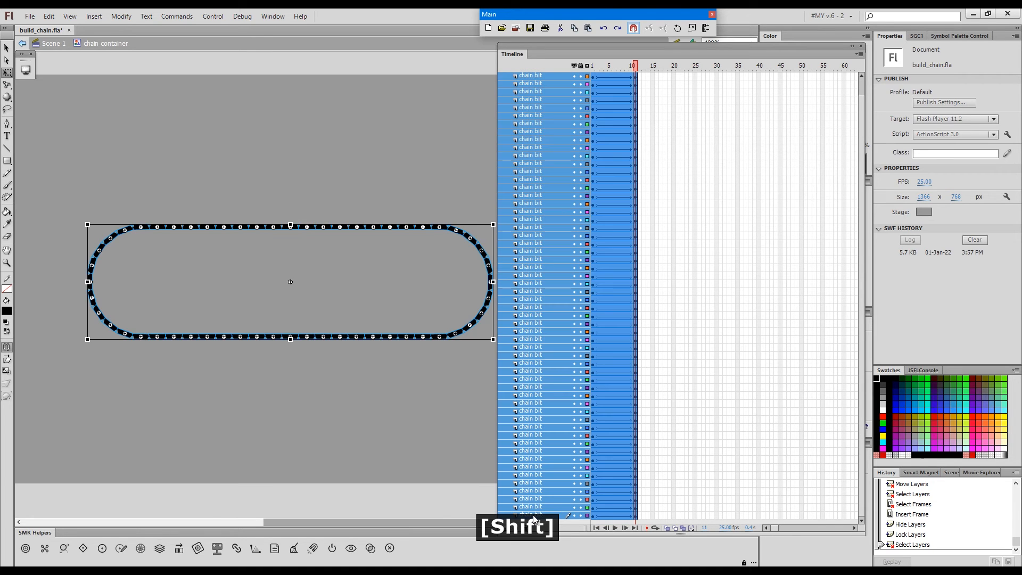
left_click_drag(861, 122, 841, 58)
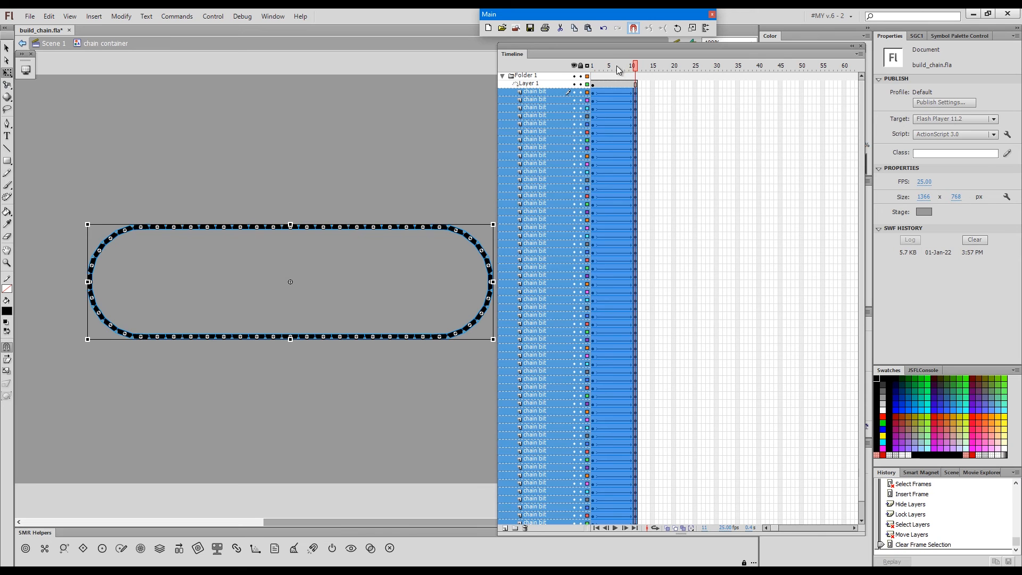
key("Return")
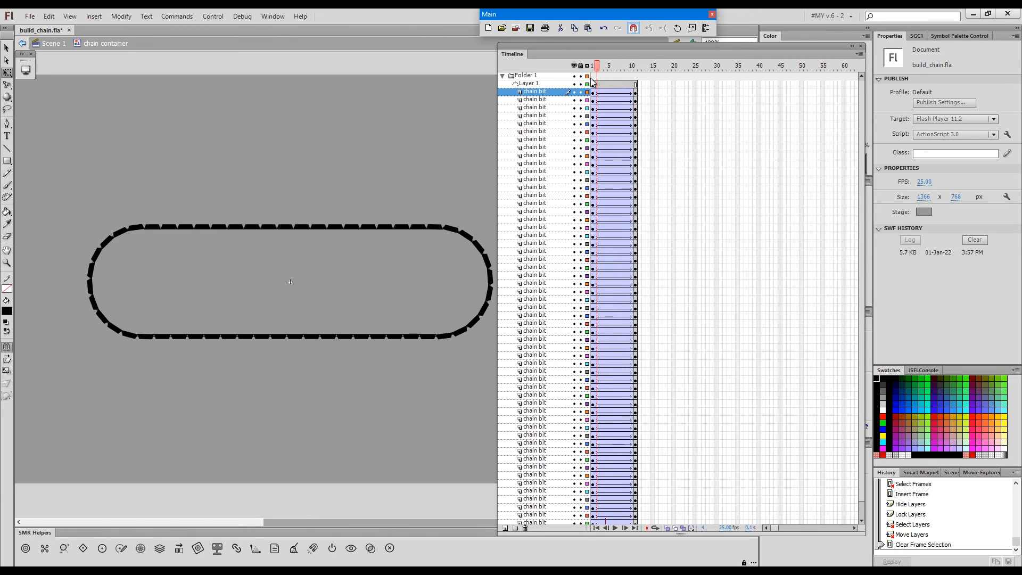
Enable Orient to path on the tweens of all chain bit layers and preview the motion.
left_click(618, 92)
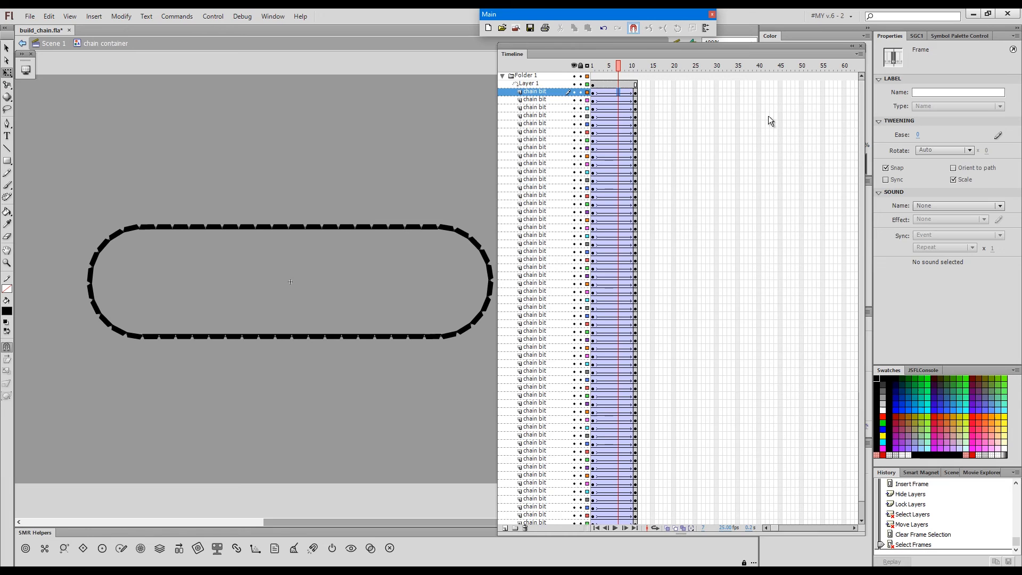
left_click_drag(863, 118, 863, 134)
left_click(619, 515, "shift")
left_click(973, 170)
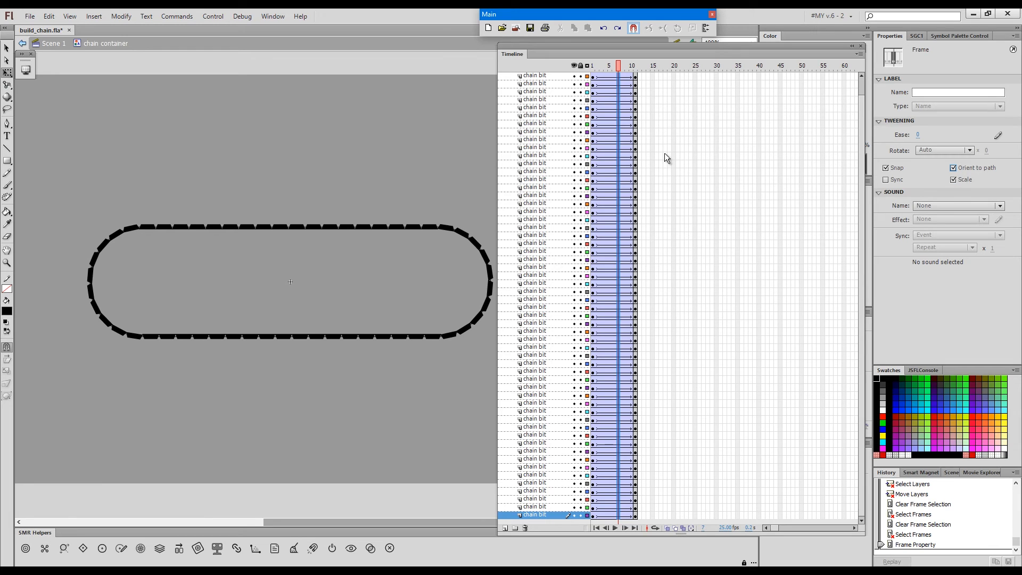
left_click_drag(628, 72, 589, 91)
key("Return")
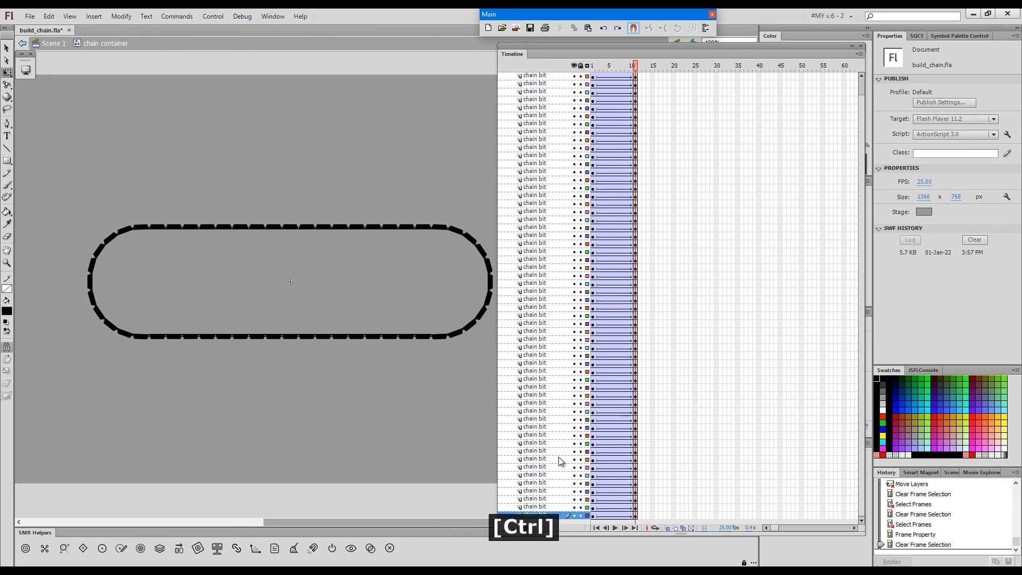
Save the document and test the movie to check the guided chain loop.
key("ctrl+s")
key("ctrl+Return")
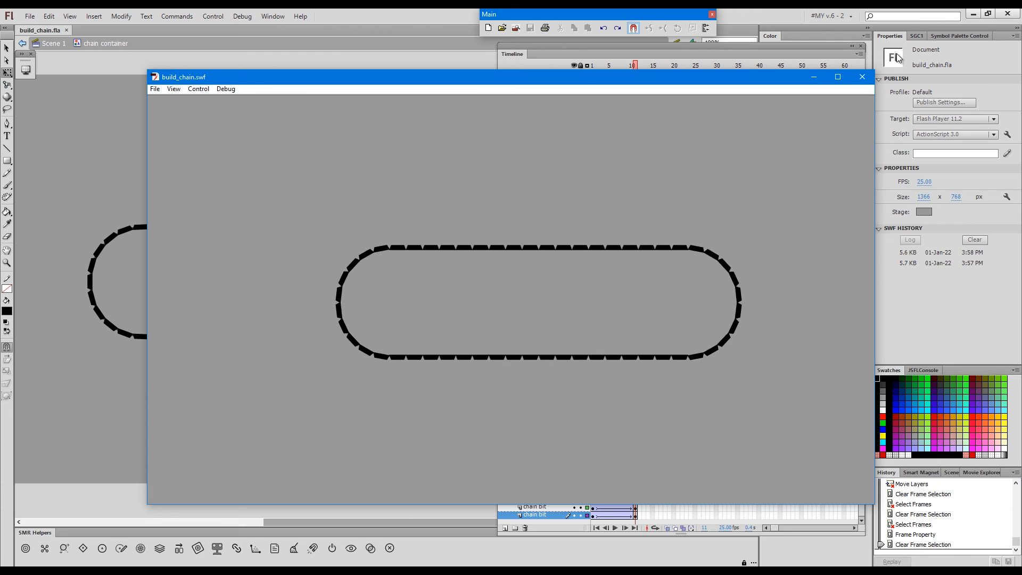
left_click(862, 78)
Remove four frames across all layers of the chain container so the tweens end at frame 7.
left_click(615, 69)
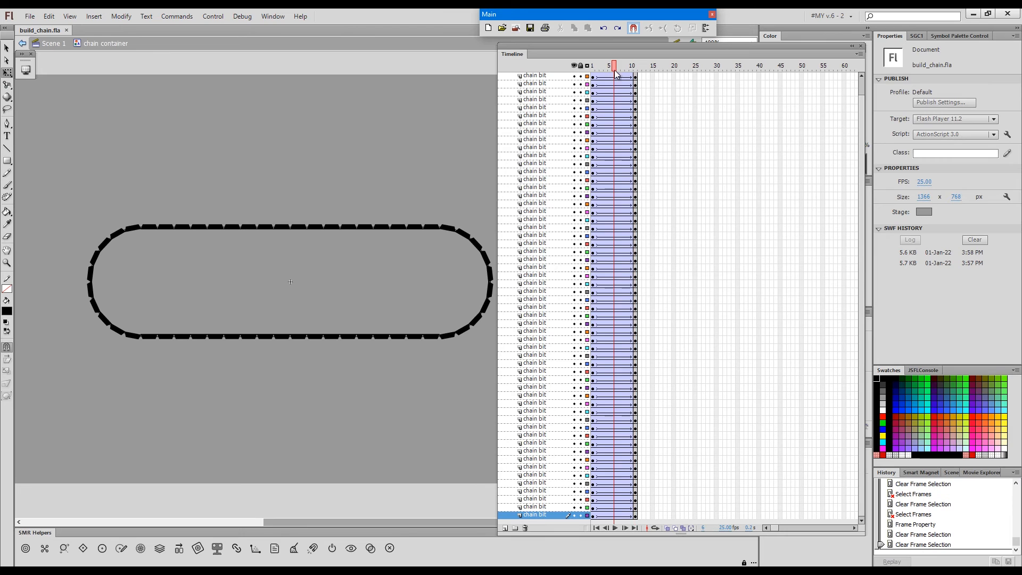
key("shift+z")
key("shift+z")
key("shift+z")
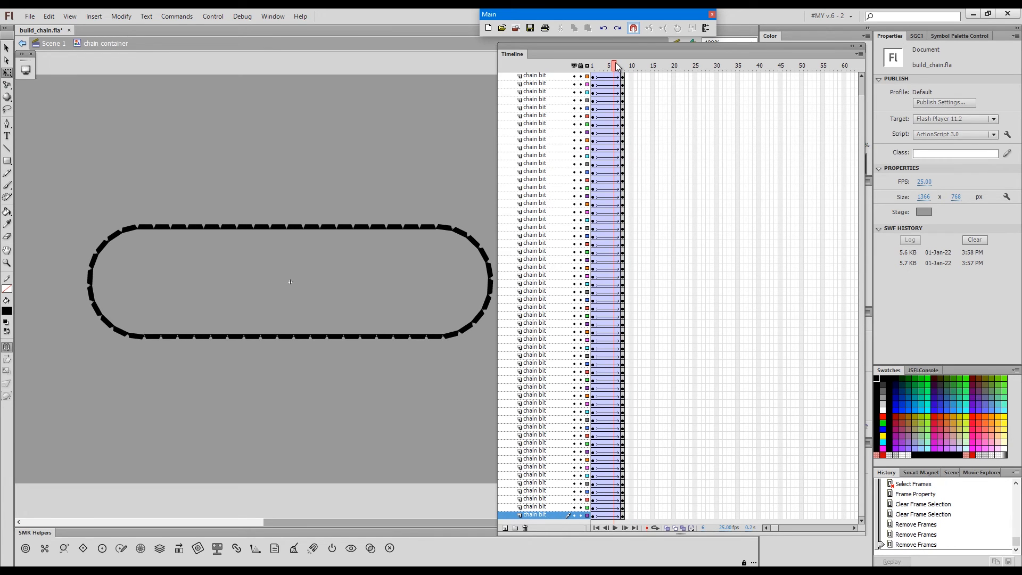
left_click(622, 66)
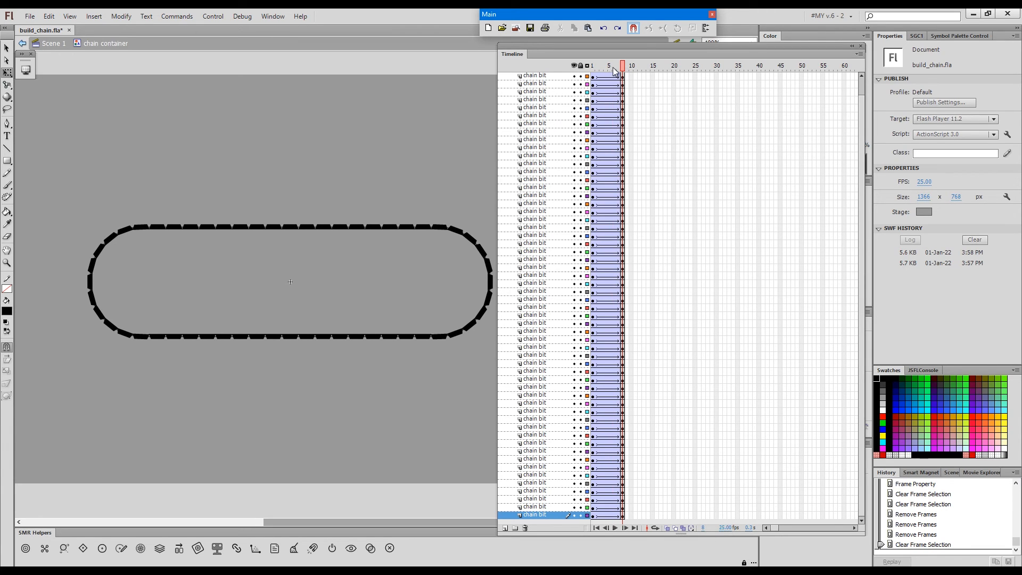
key("shift+z")
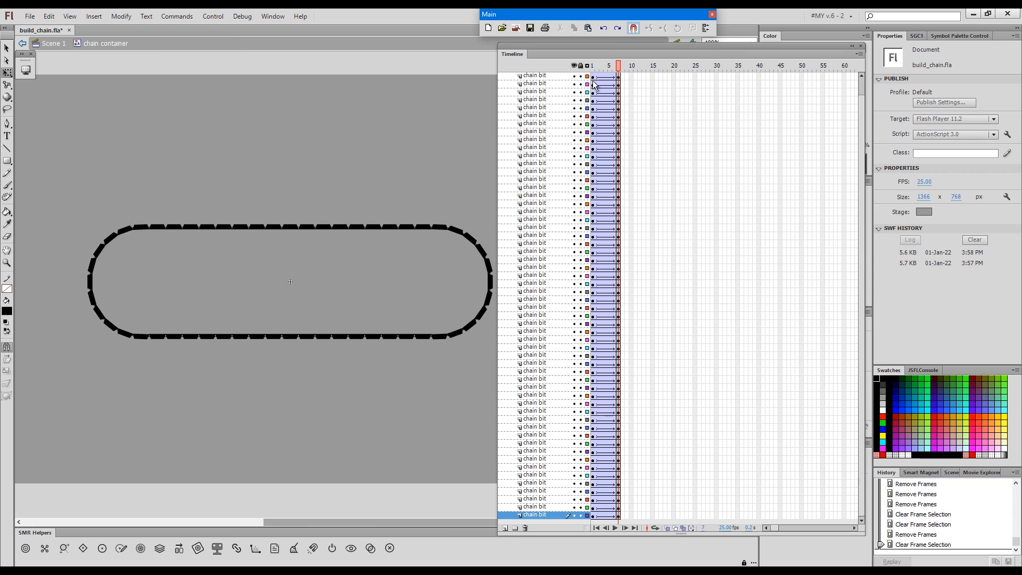
Return to Scene 1, shorten Layer 1 to frame 6 and test the movie.
left_click(57, 46)
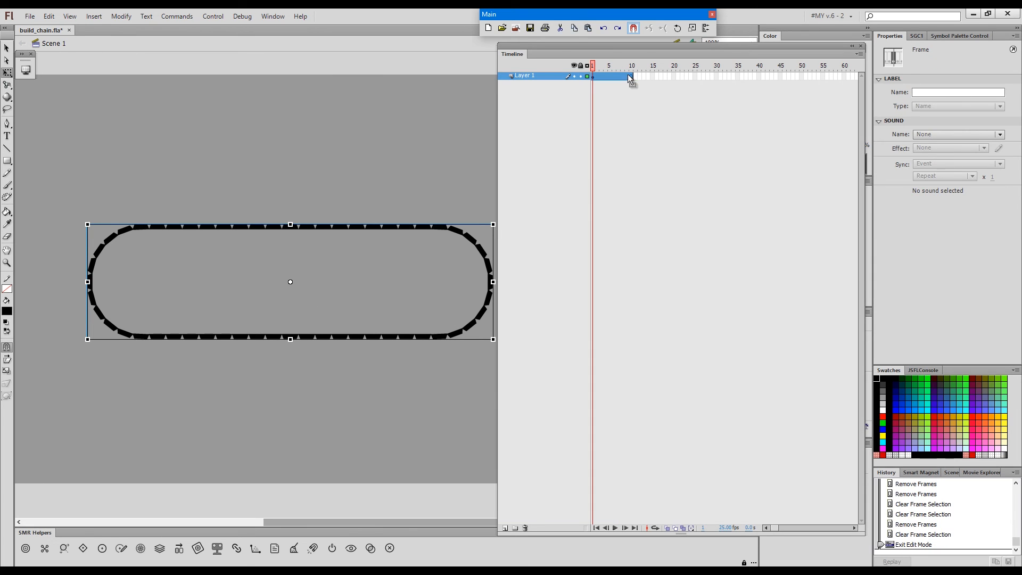
left_click(629, 94)
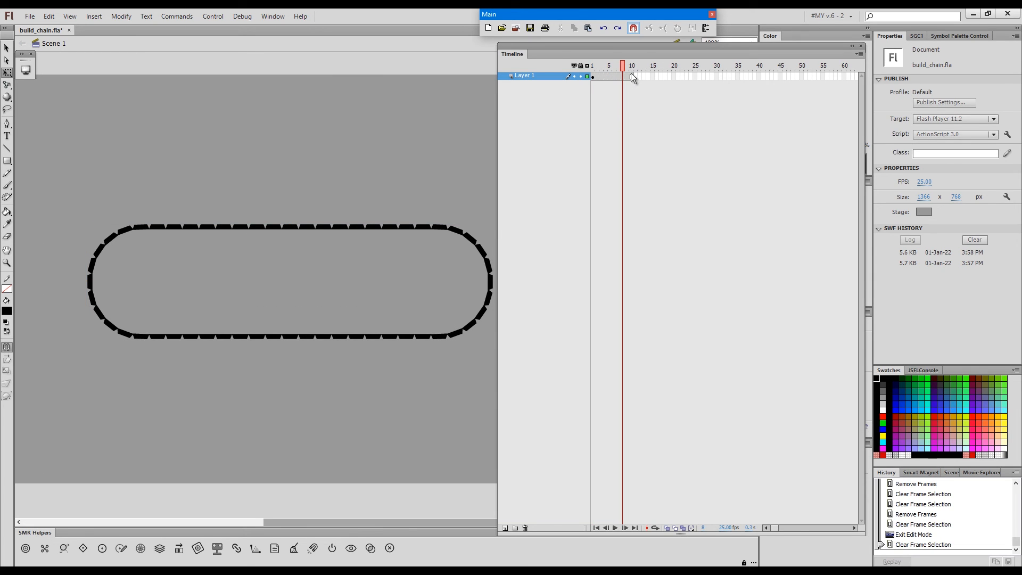
left_click(631, 72)
key("shift+z")
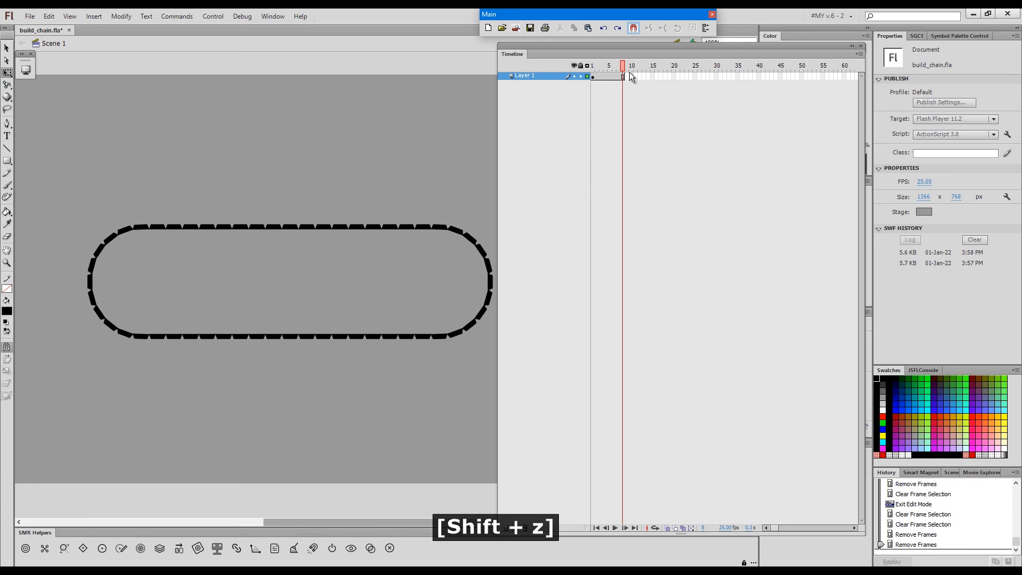
key("shift+z")
key("shift+z")
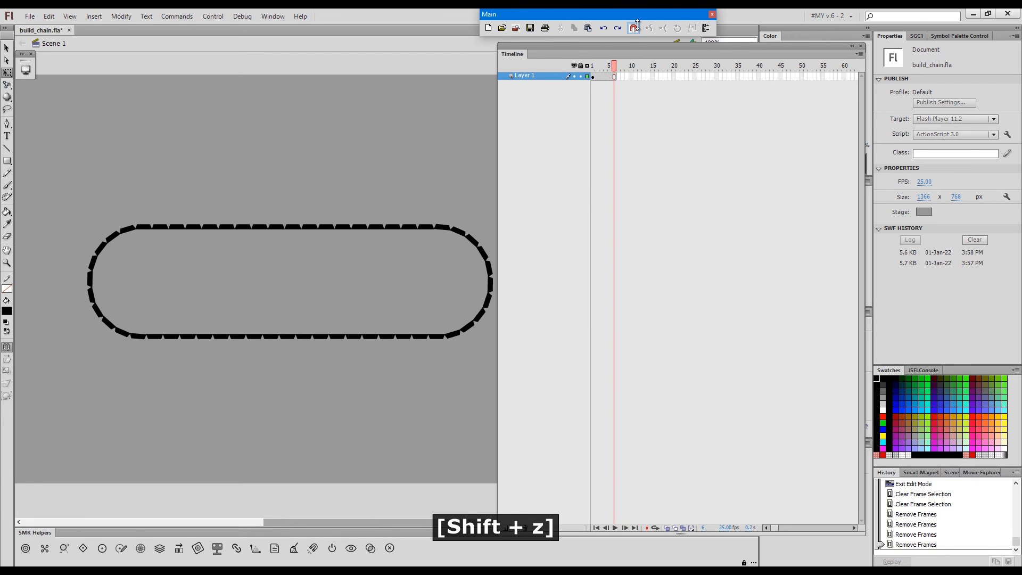
key("ctrl+Return")
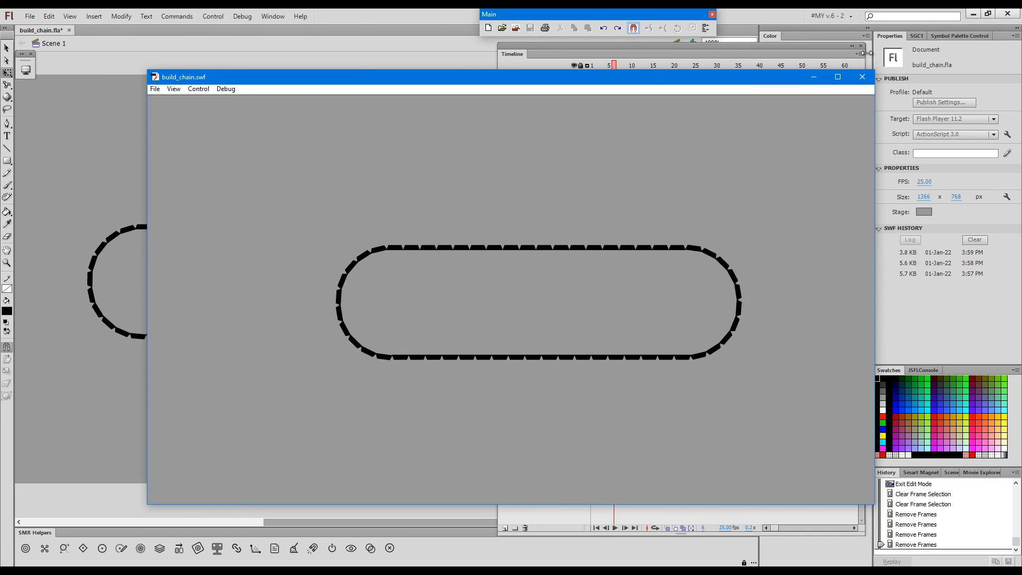
left_click(862, 78)
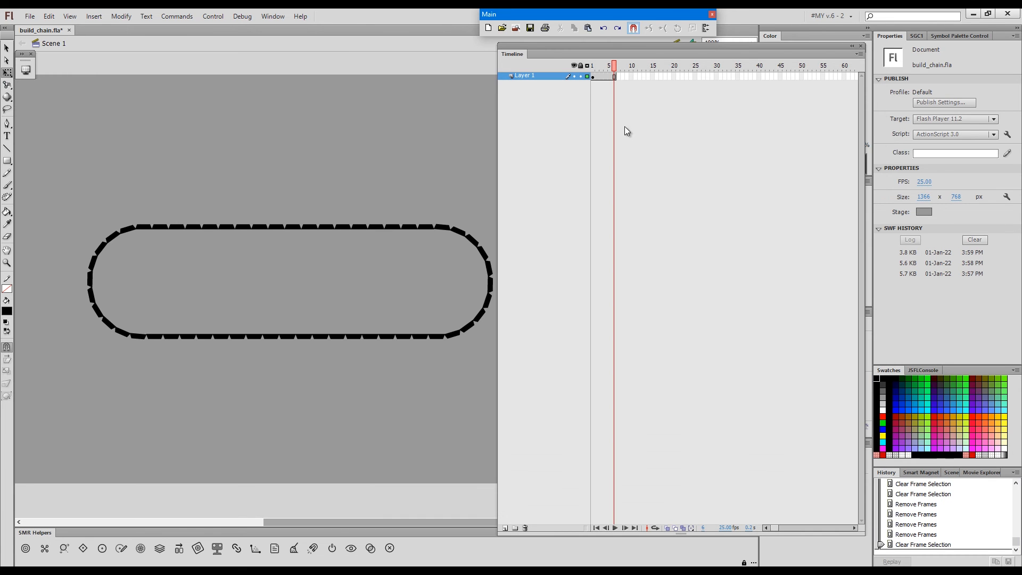
Convert the chain container instance in Scene 1 to a graphic symbol named loop.
left_click(593, 77)
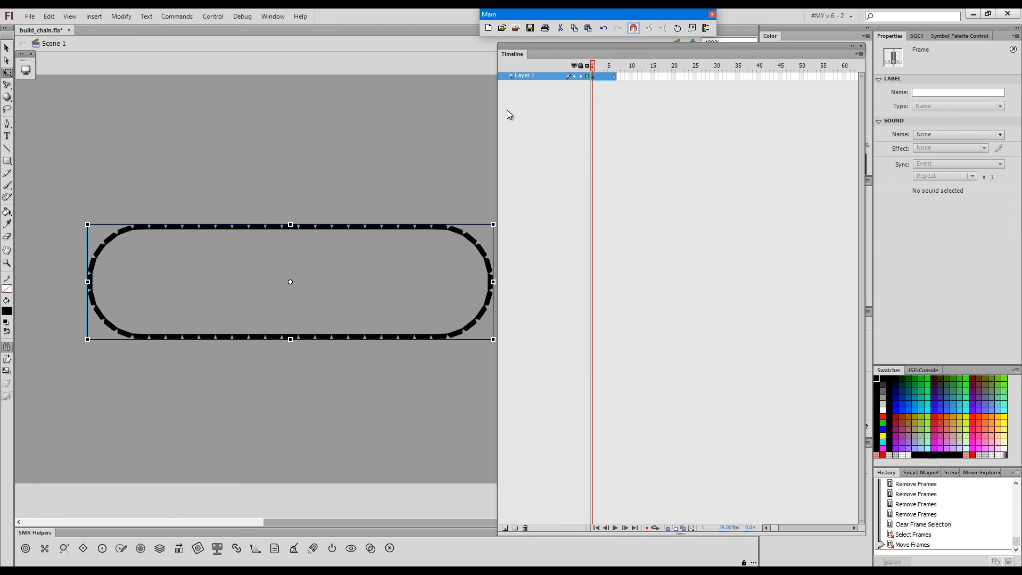
key("F8")
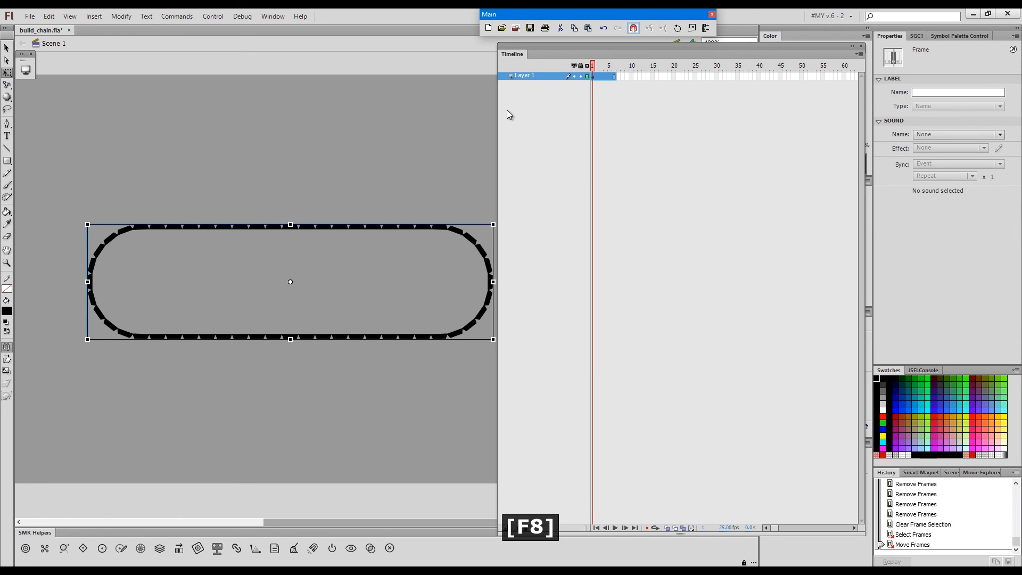
type("loop")
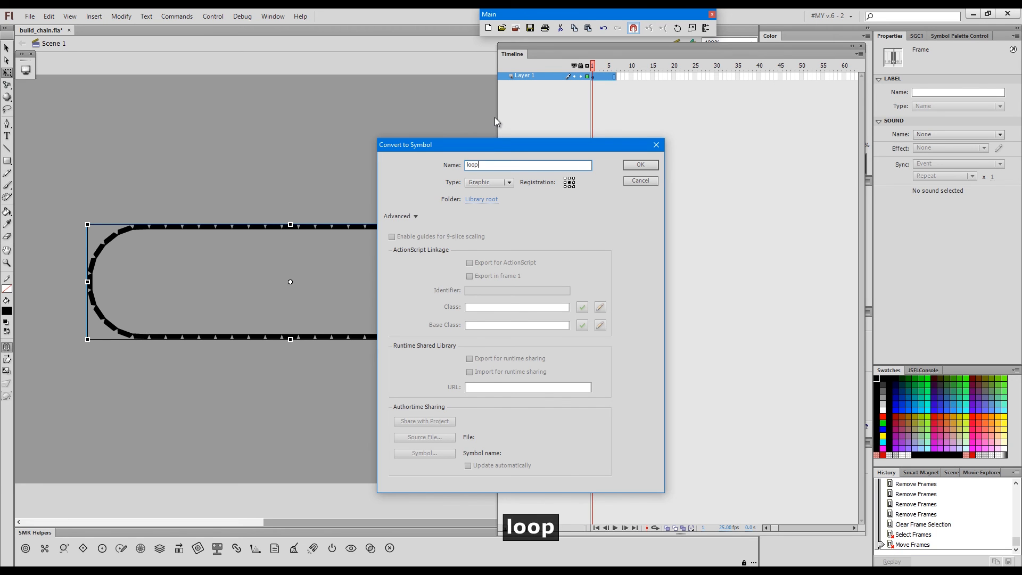
key("Return")
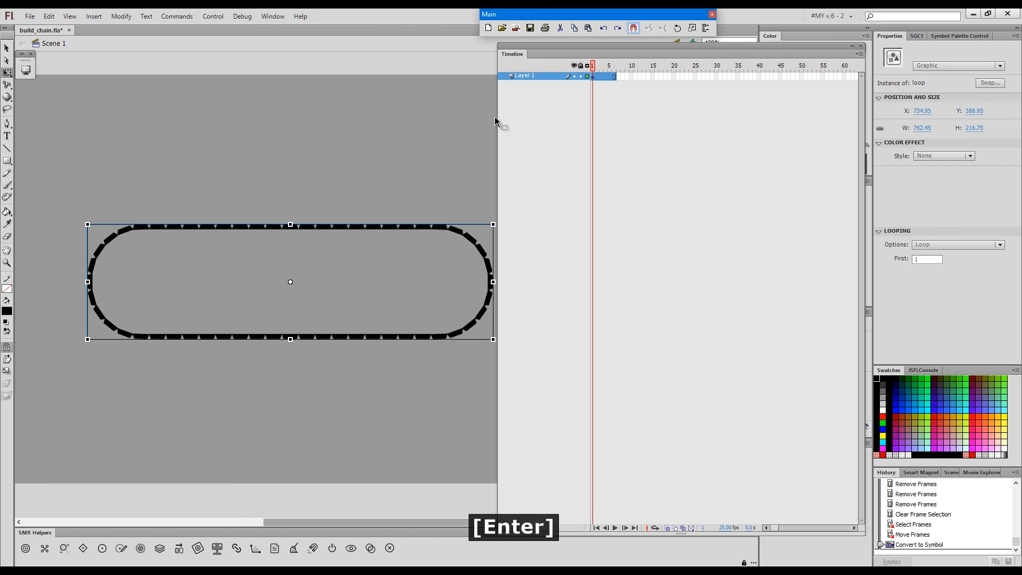
Extend Layer 1 inside the loop symbol to frame 6 and return to Scene 1.
double_click(471, 243)
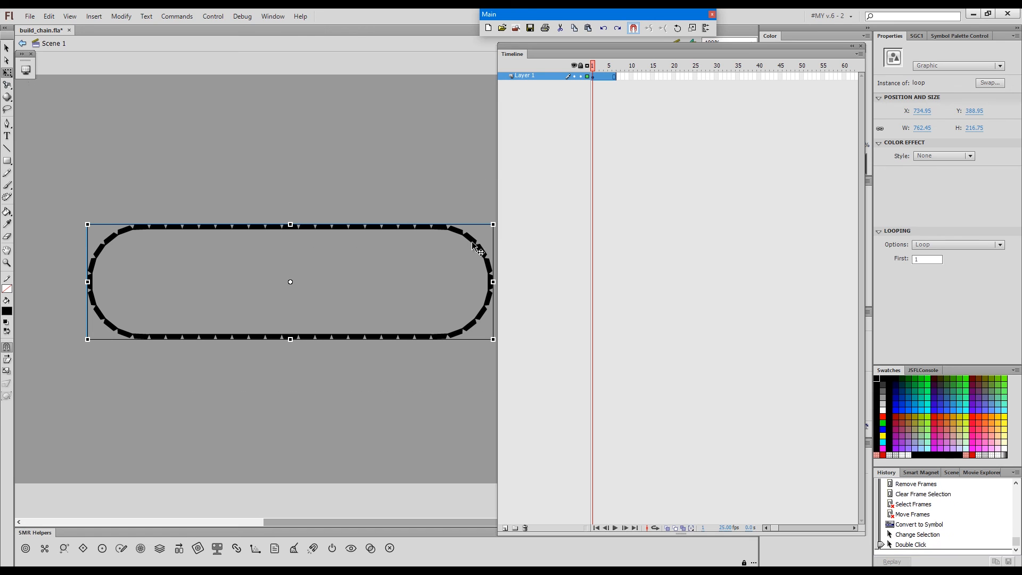
left_click(613, 76)
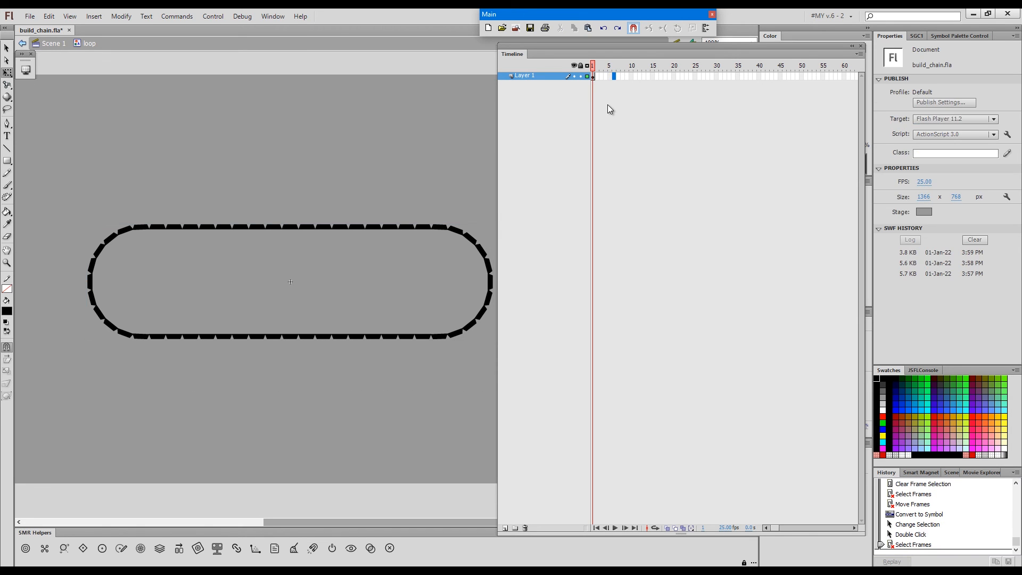
key("z")
left_click(537, 160)
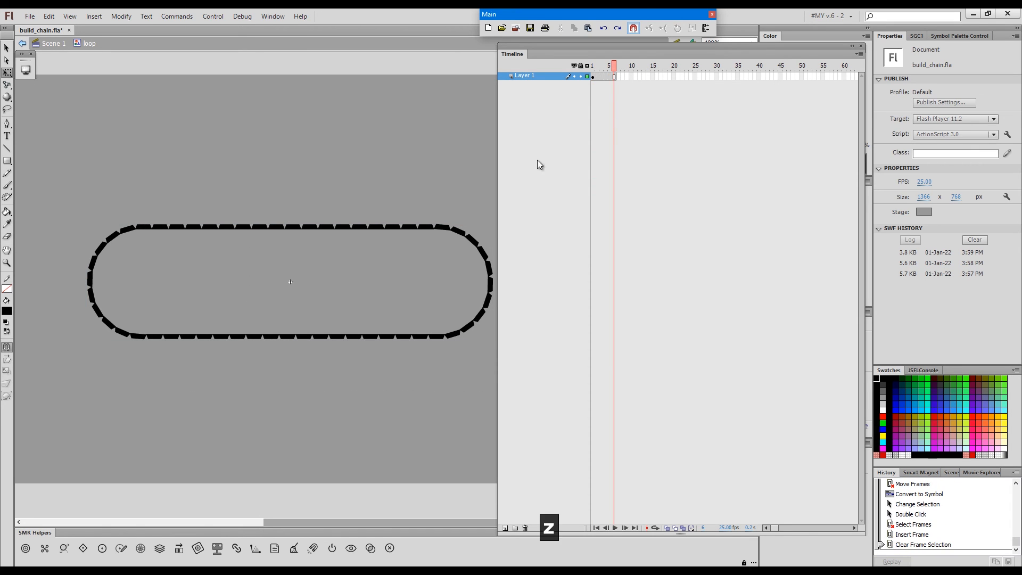
double_click(397, 159)
Resize the timeline, extend Layer 1 in Scene 1 to frame 60 and scrub through the looping chain.
left_click_drag(500, 533, 212, 170)
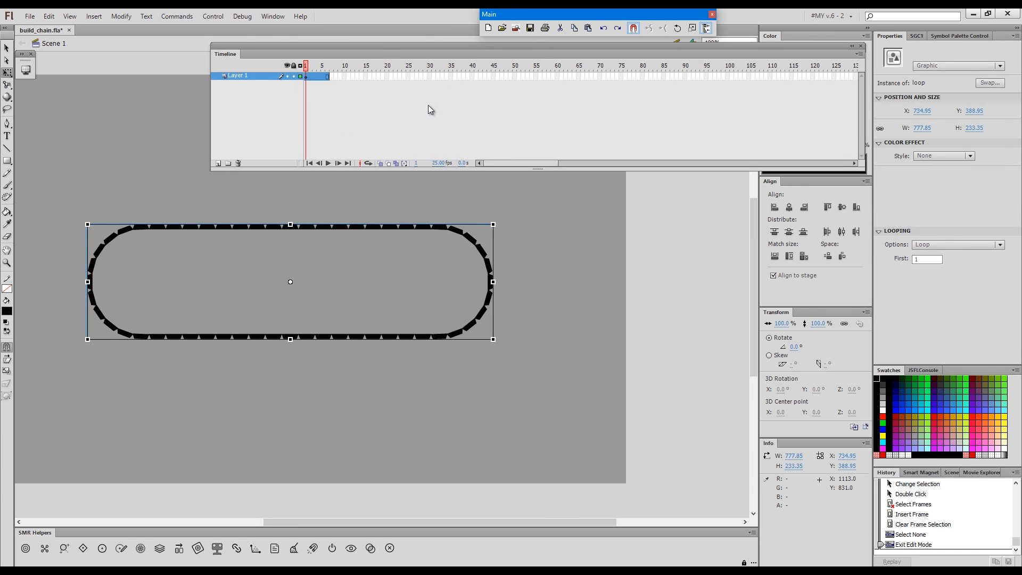
left_click(556, 77)
key("z")
left_click(331, 64)
left_click_drag(331, 64, 539, 49)
left_click(378, 91)
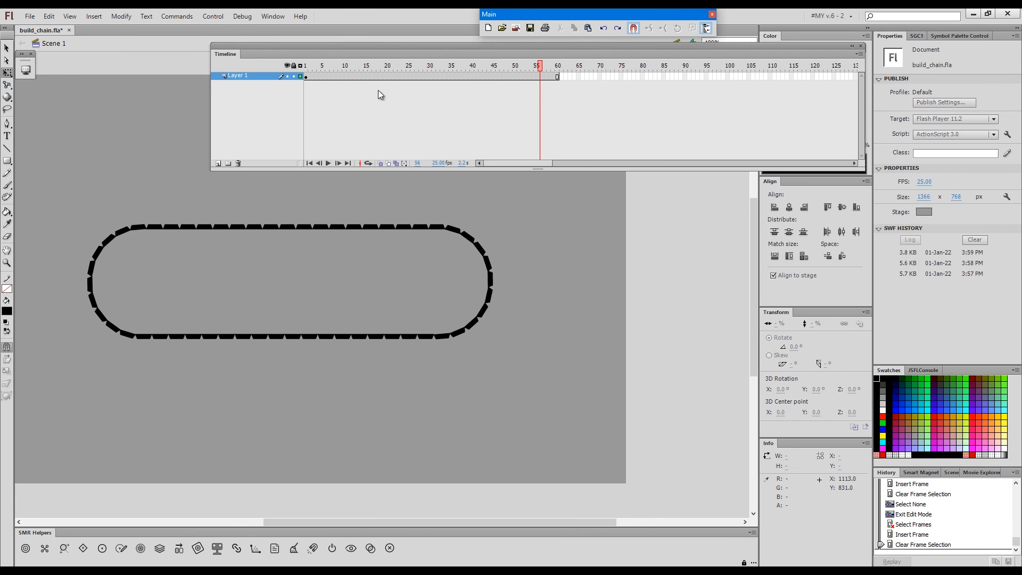
Position the loop instance at about X 950 on frame 1 and, on a new keyframe at frame 60, at about X 404.
left_click(307, 76)
left_click_drag(487, 306, 592, 322)
left_click(556, 77)
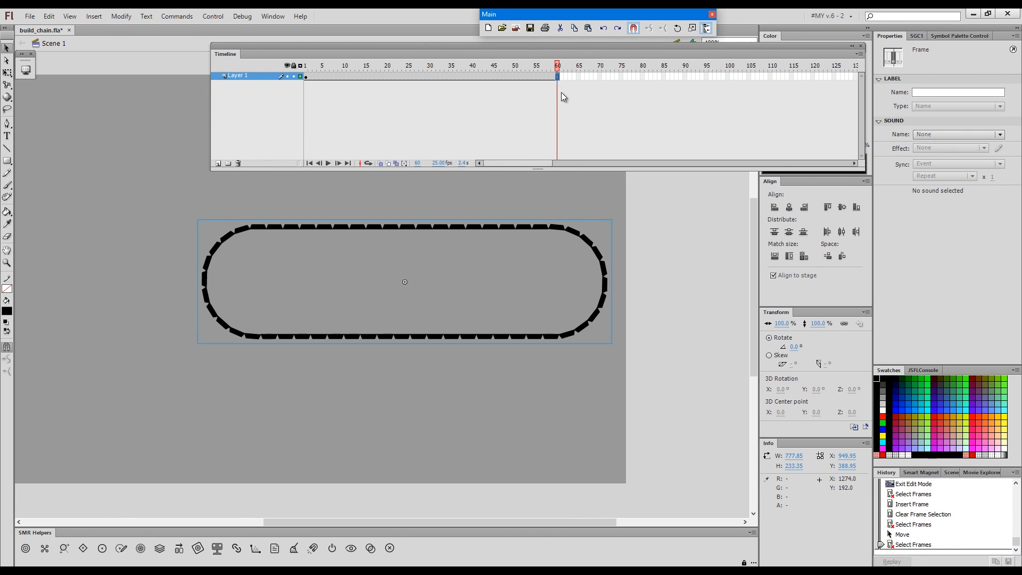
key("x")
left_click_drag(499, 522, 440, 511)
left_click_drag(349, 333, 59, 321)
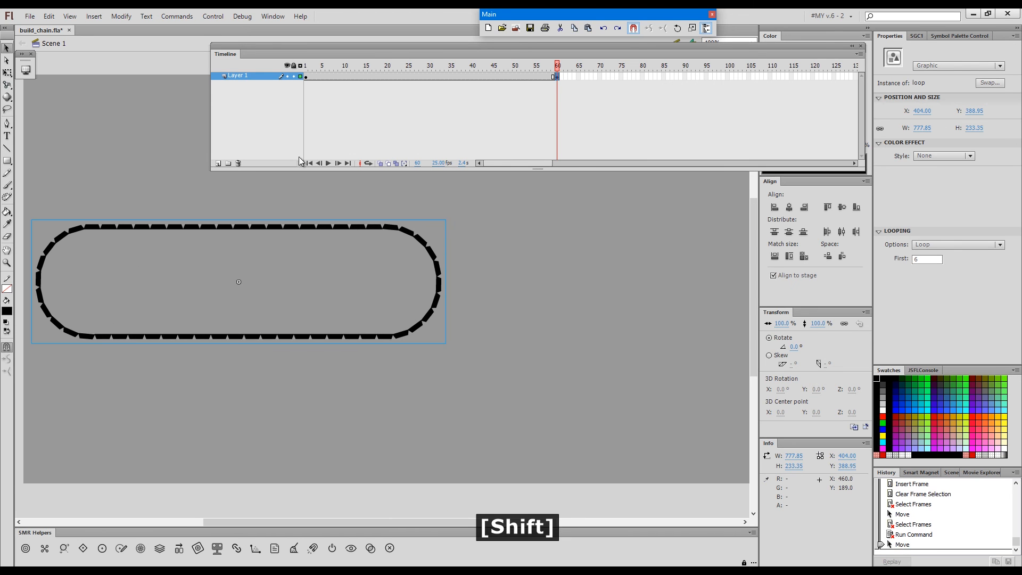
Create a classic tween between frames 1 and 60 on Layer 1 and test the movie.
left_click(438, 77)
key("4")
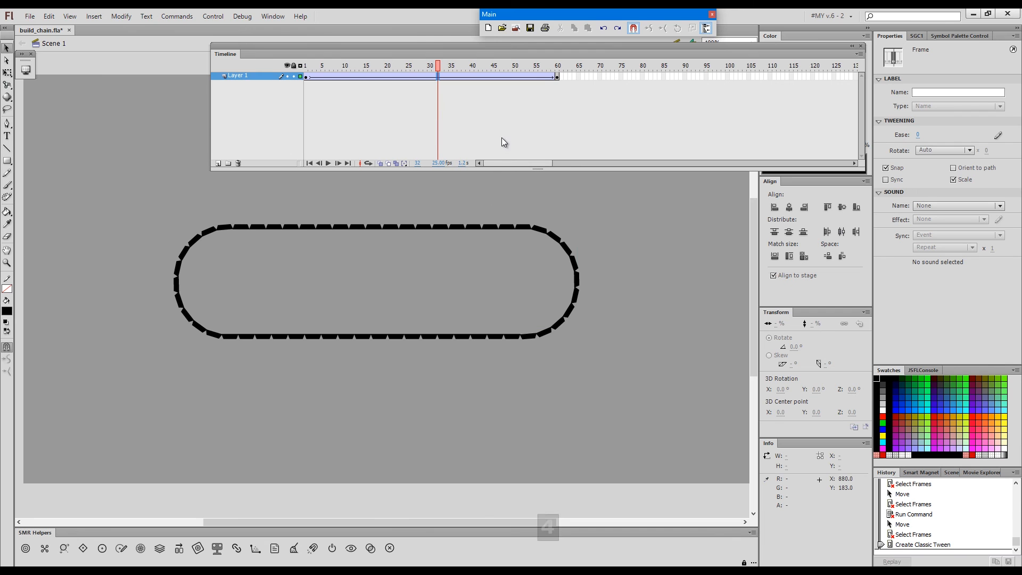
key("ctrl+Return")
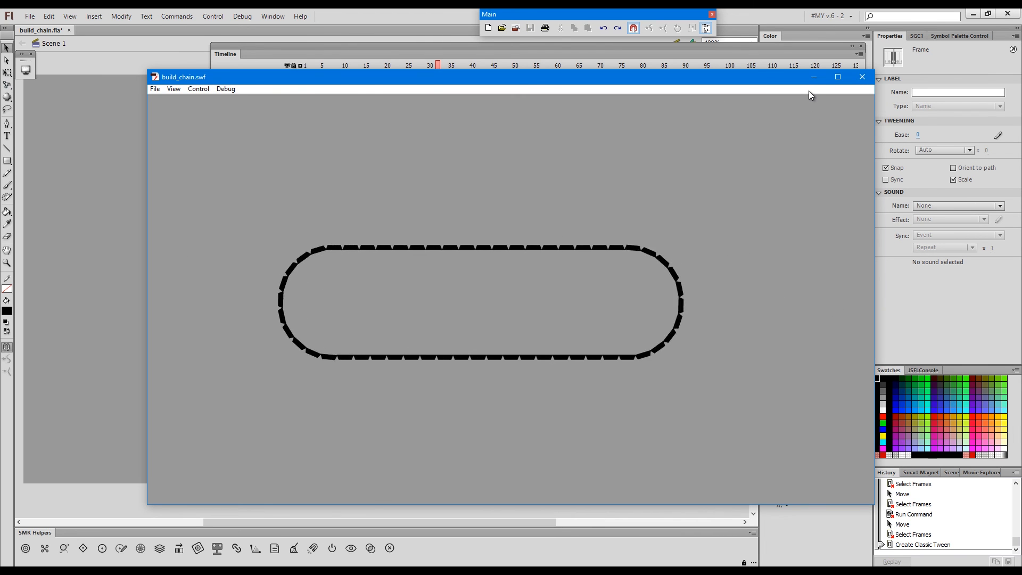